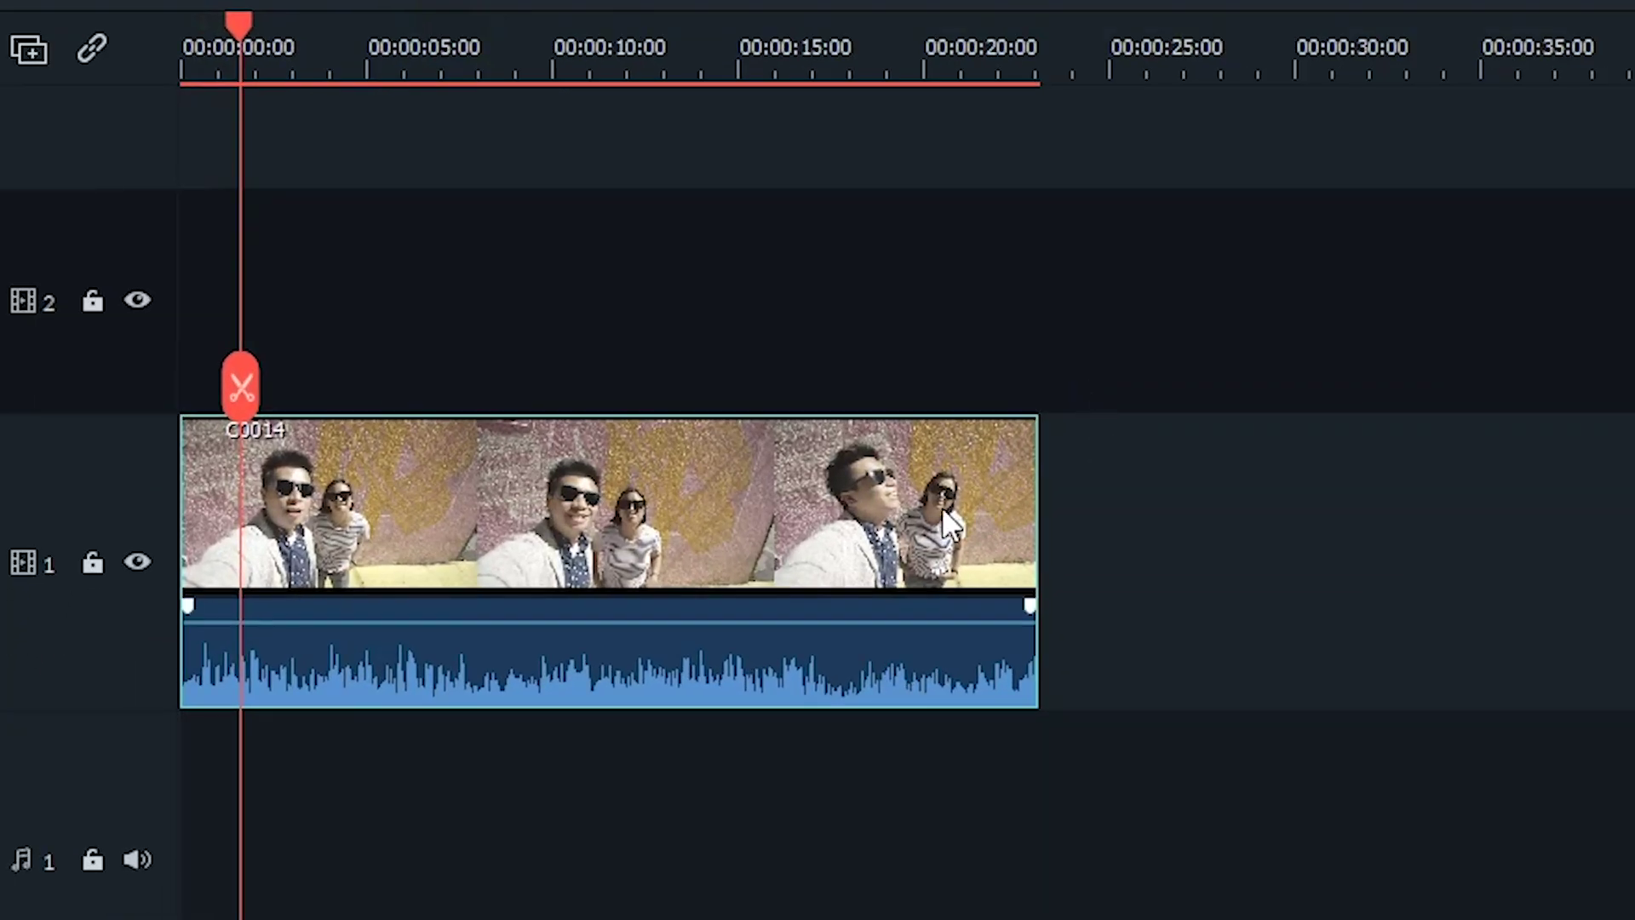
Give the clip's audio a custom equalizer with 31, 63 and 125 Hz cut to -18
double_click(942, 507)
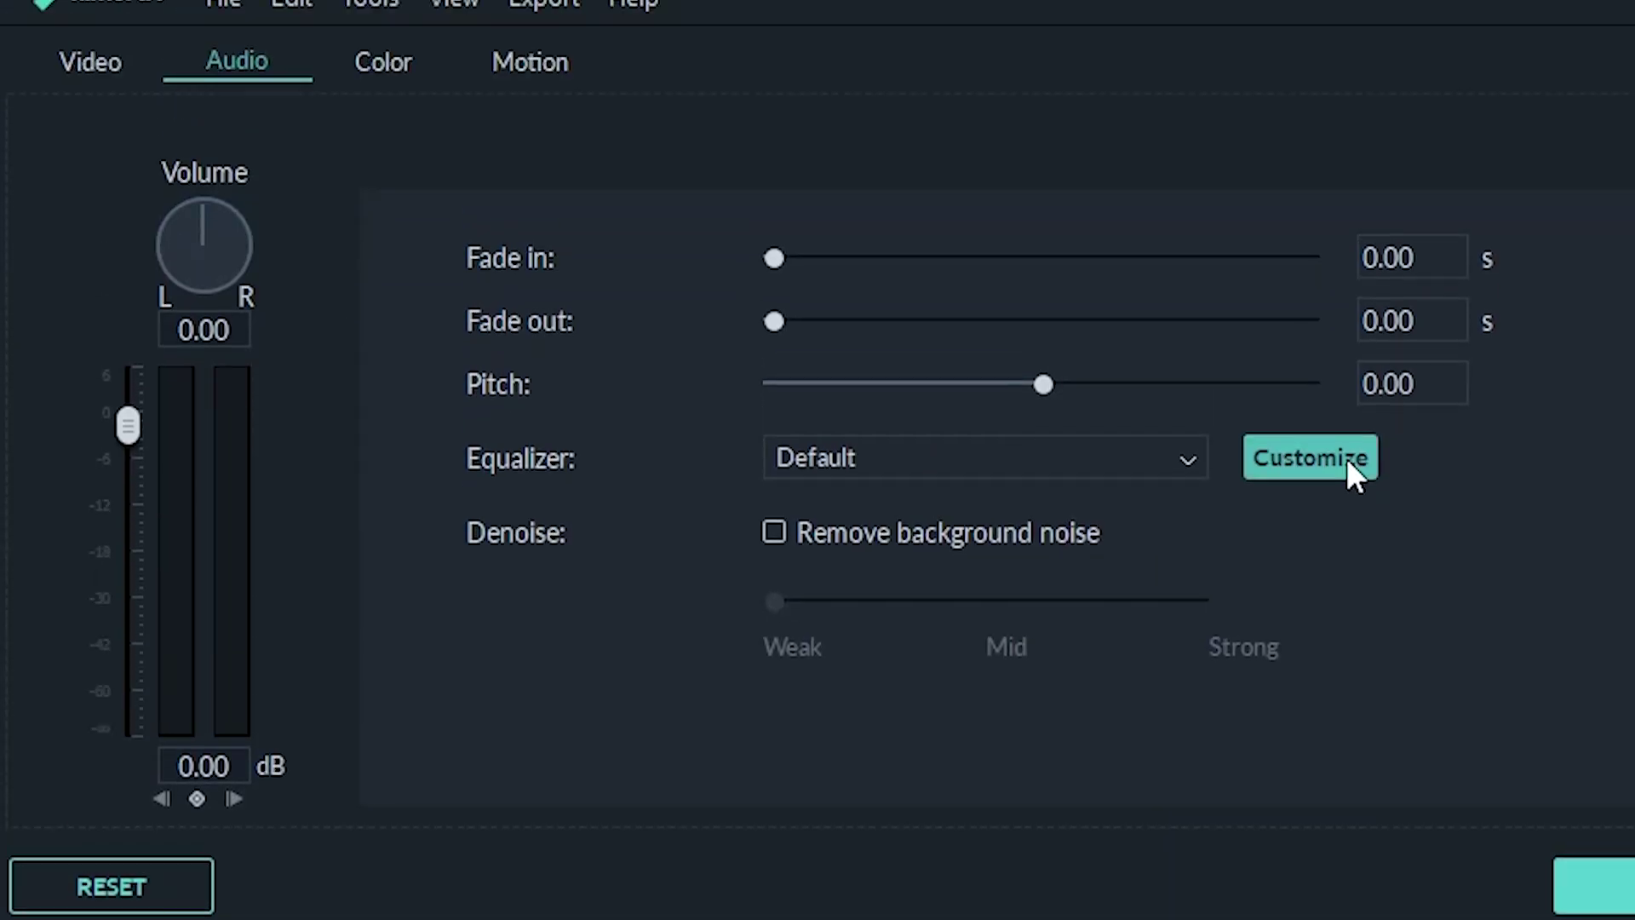
left_click(1348, 490)
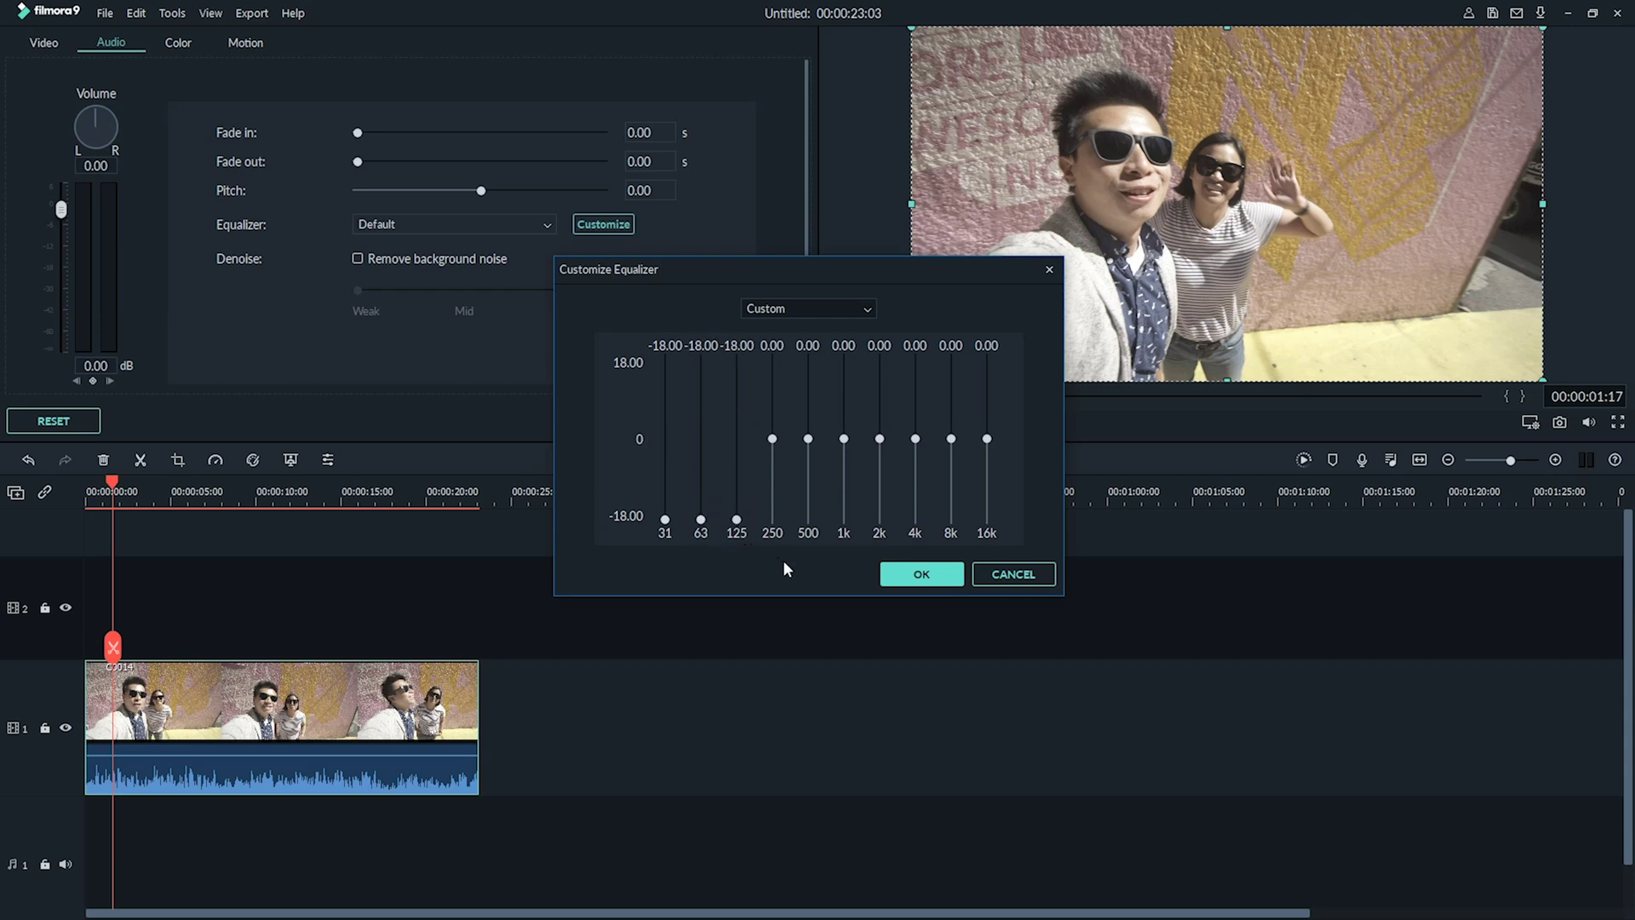
left_click(894, 572)
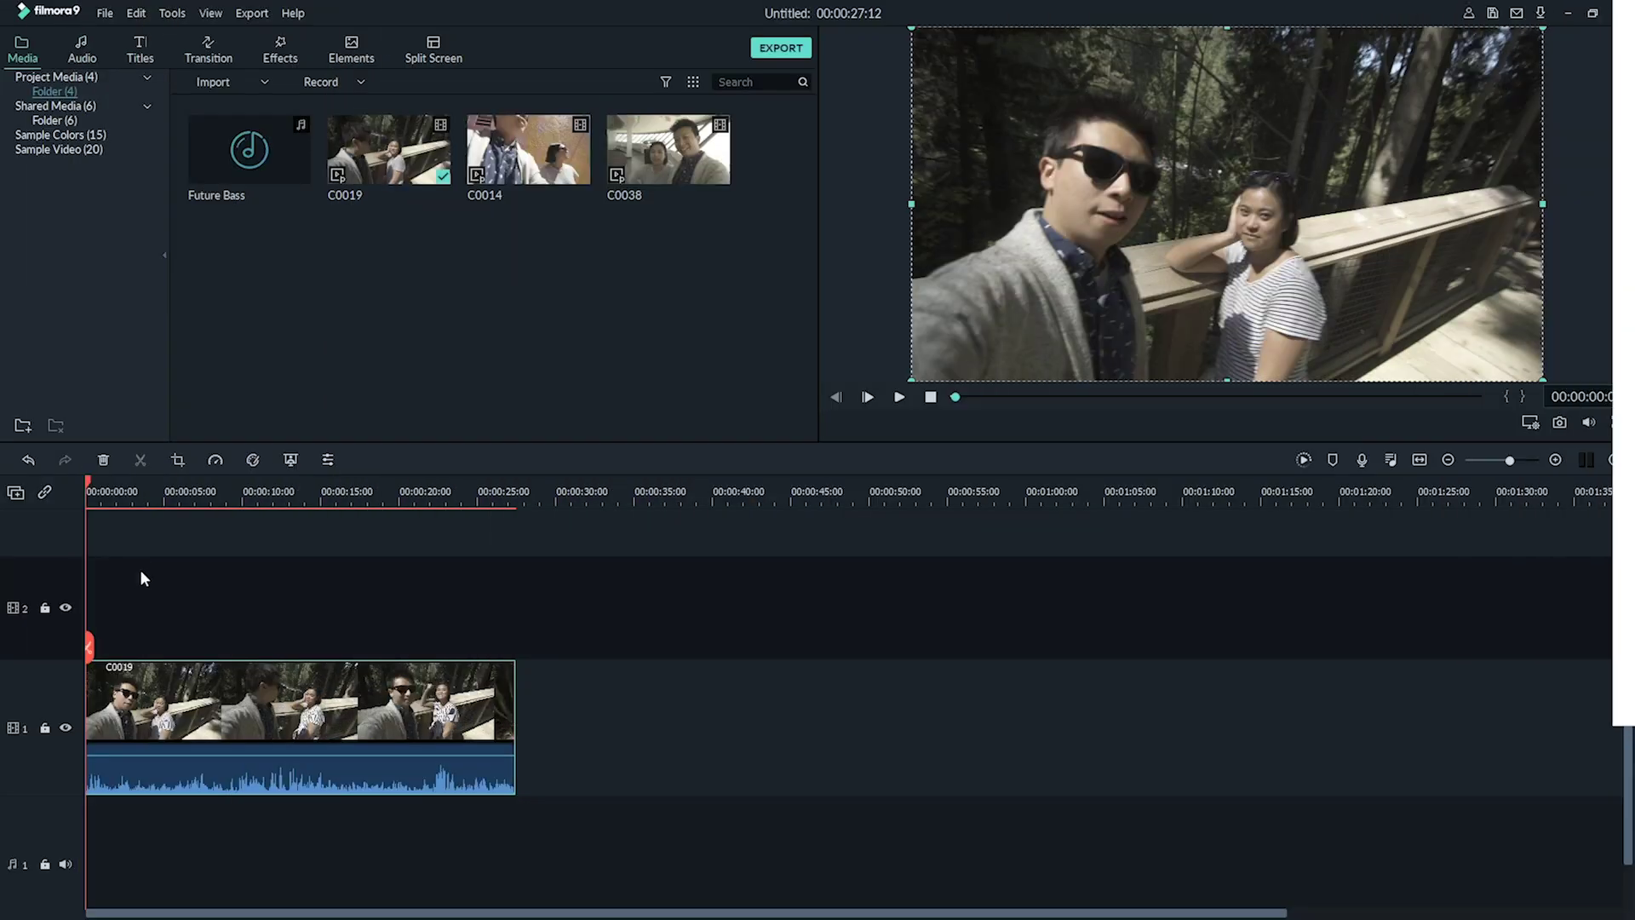
Open clip C0019's audio settings, keep the equalizer flat at Default, and play it
double_click(256, 701)
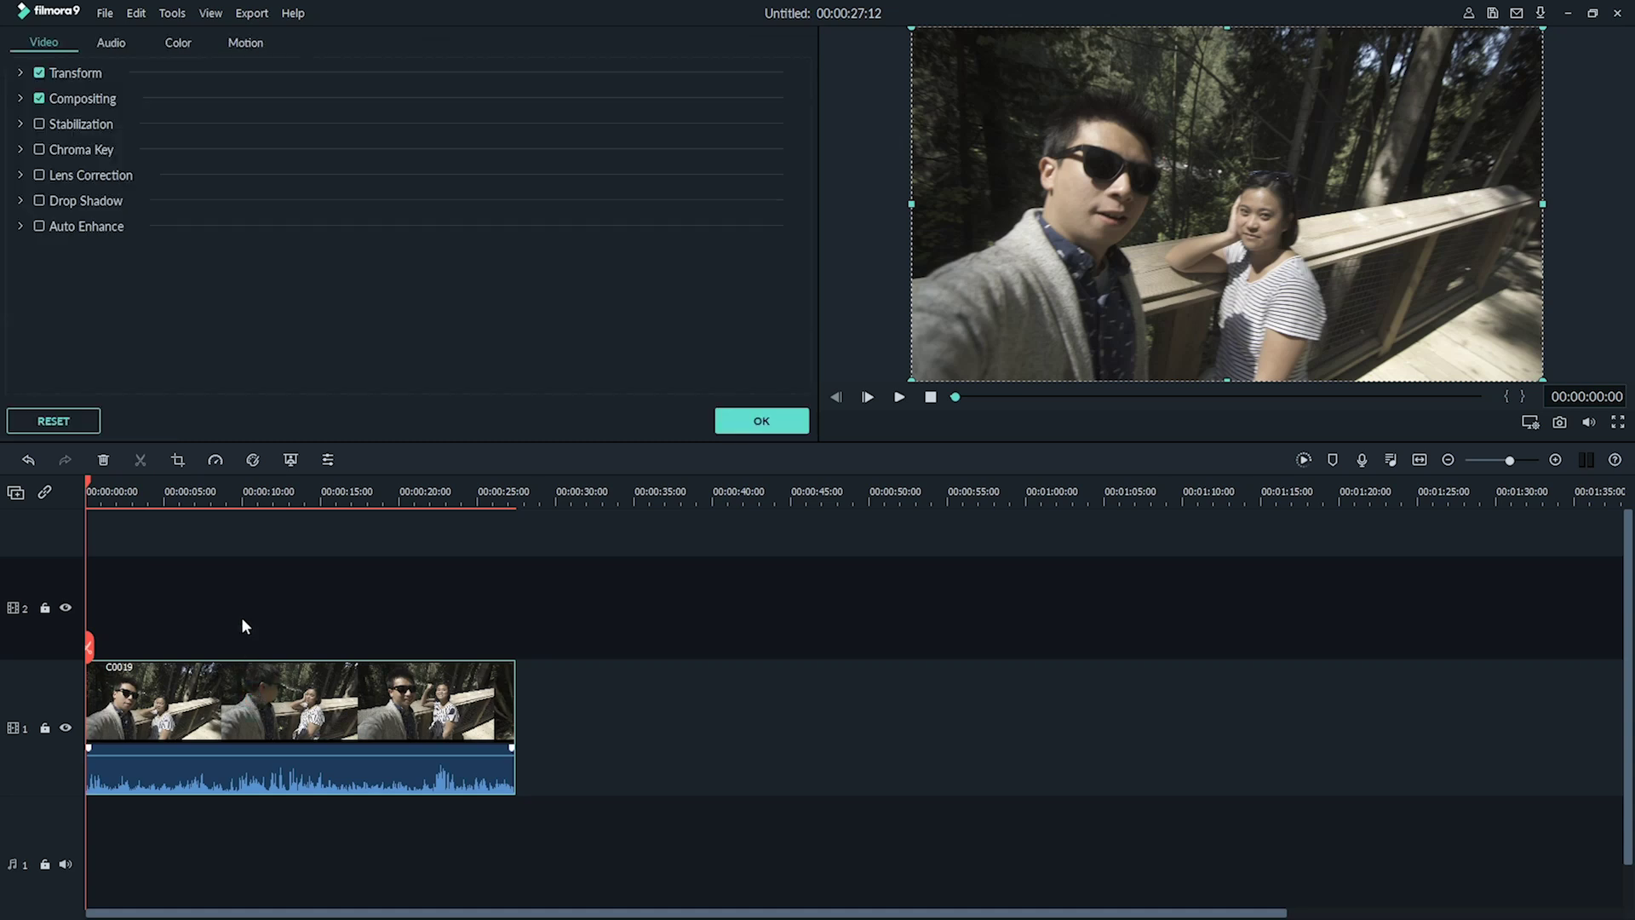
left_click(109, 44)
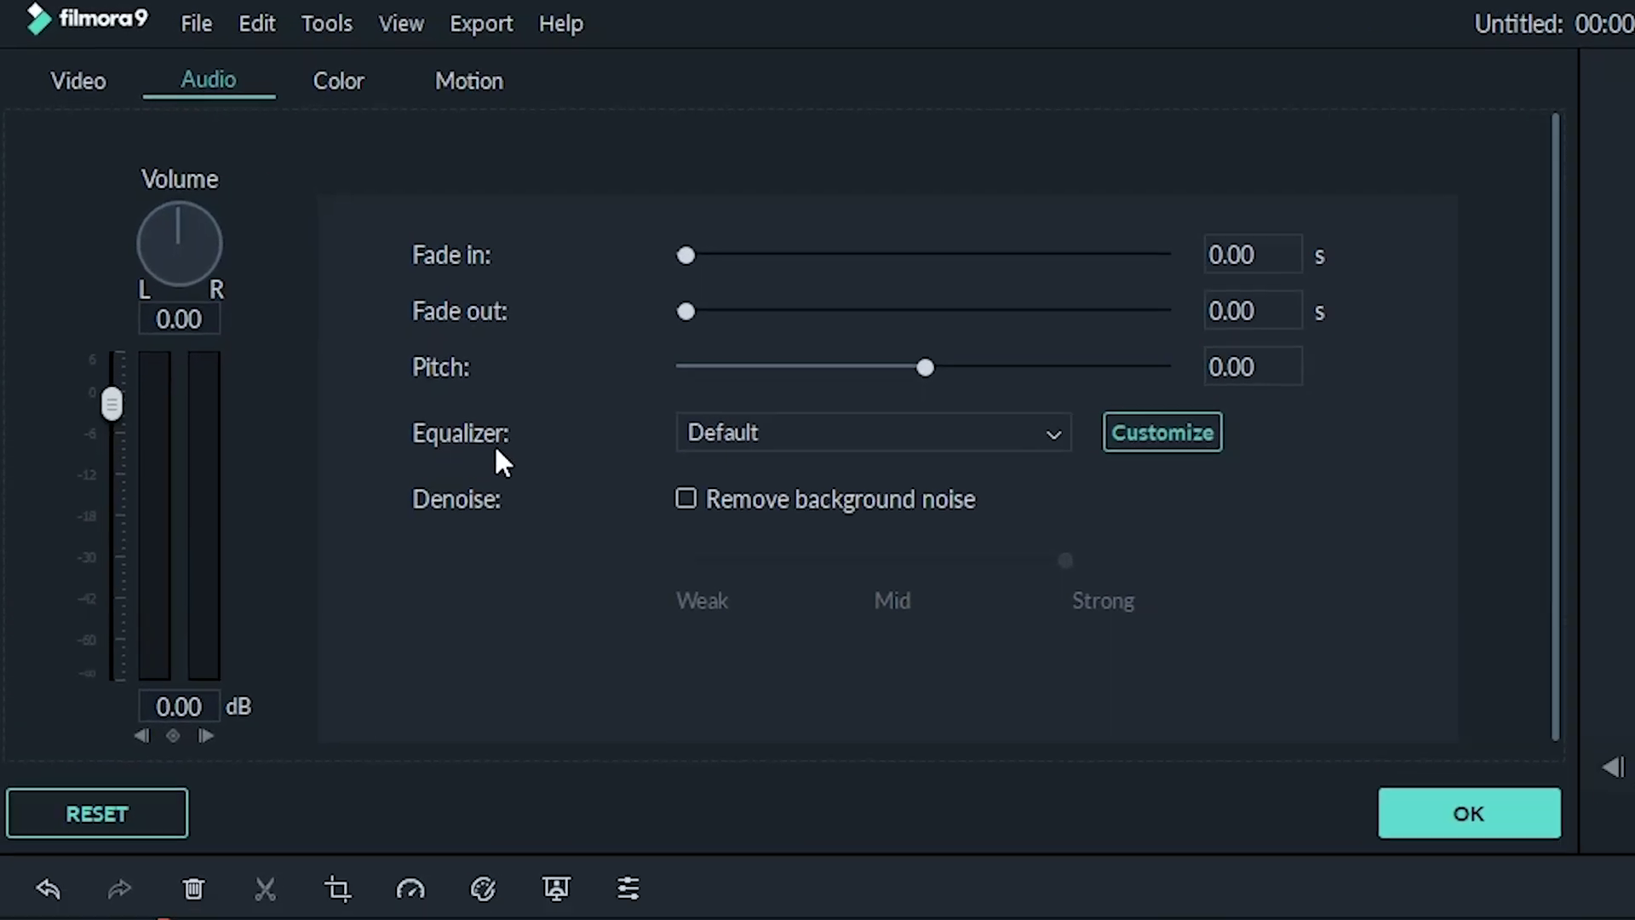
left_click(1190, 445)
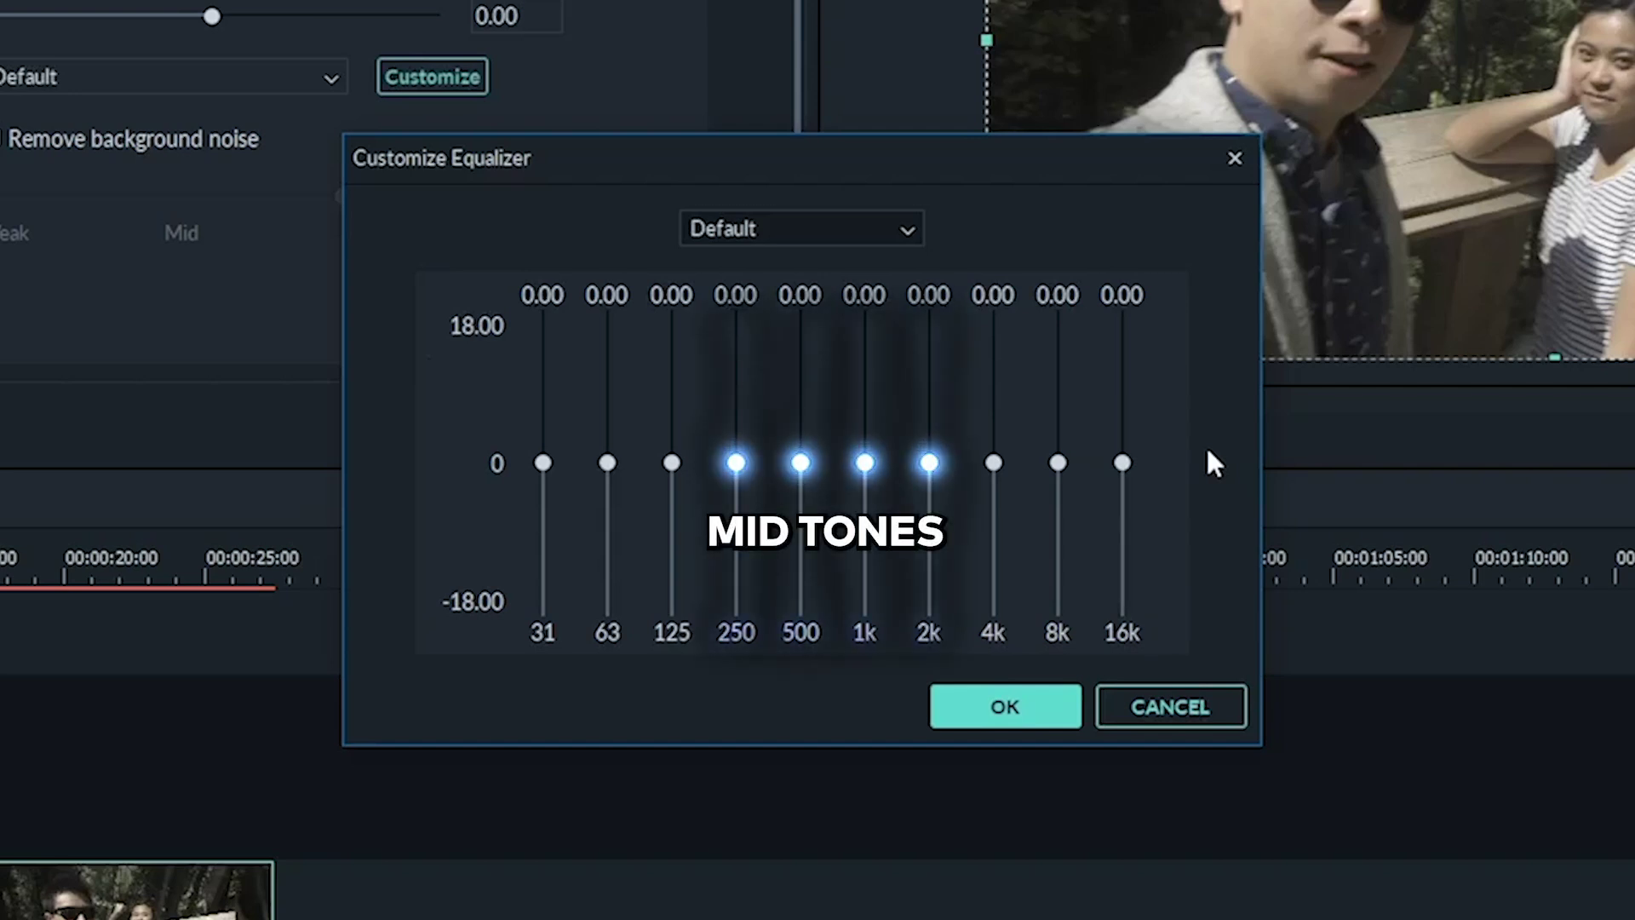
left_click(961, 706)
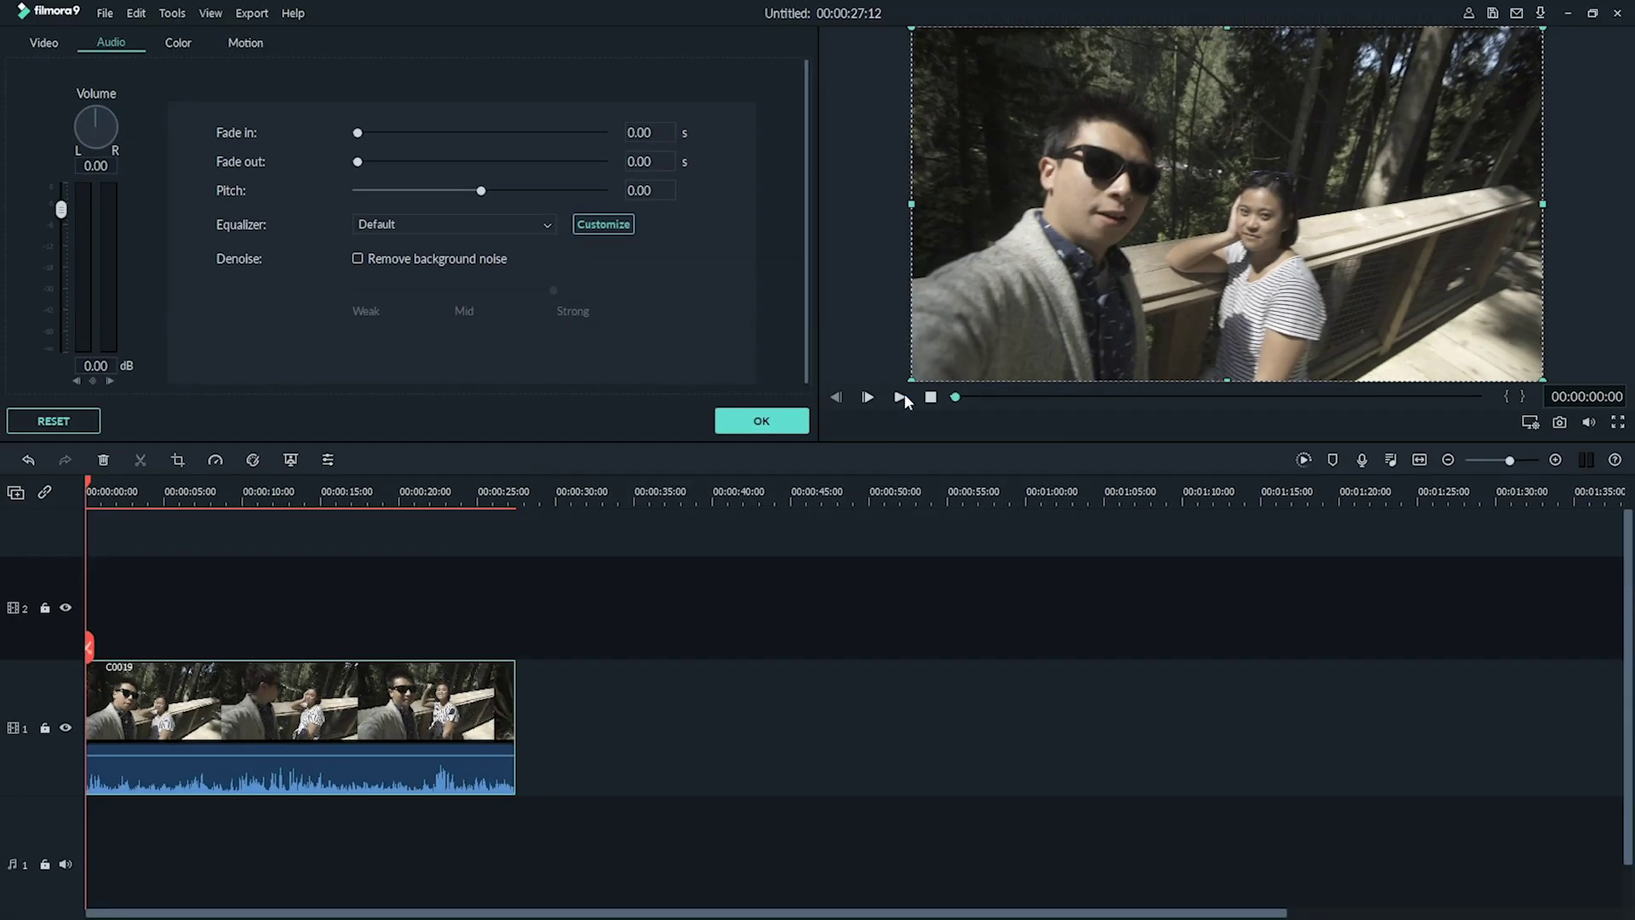
left_click(901, 397)
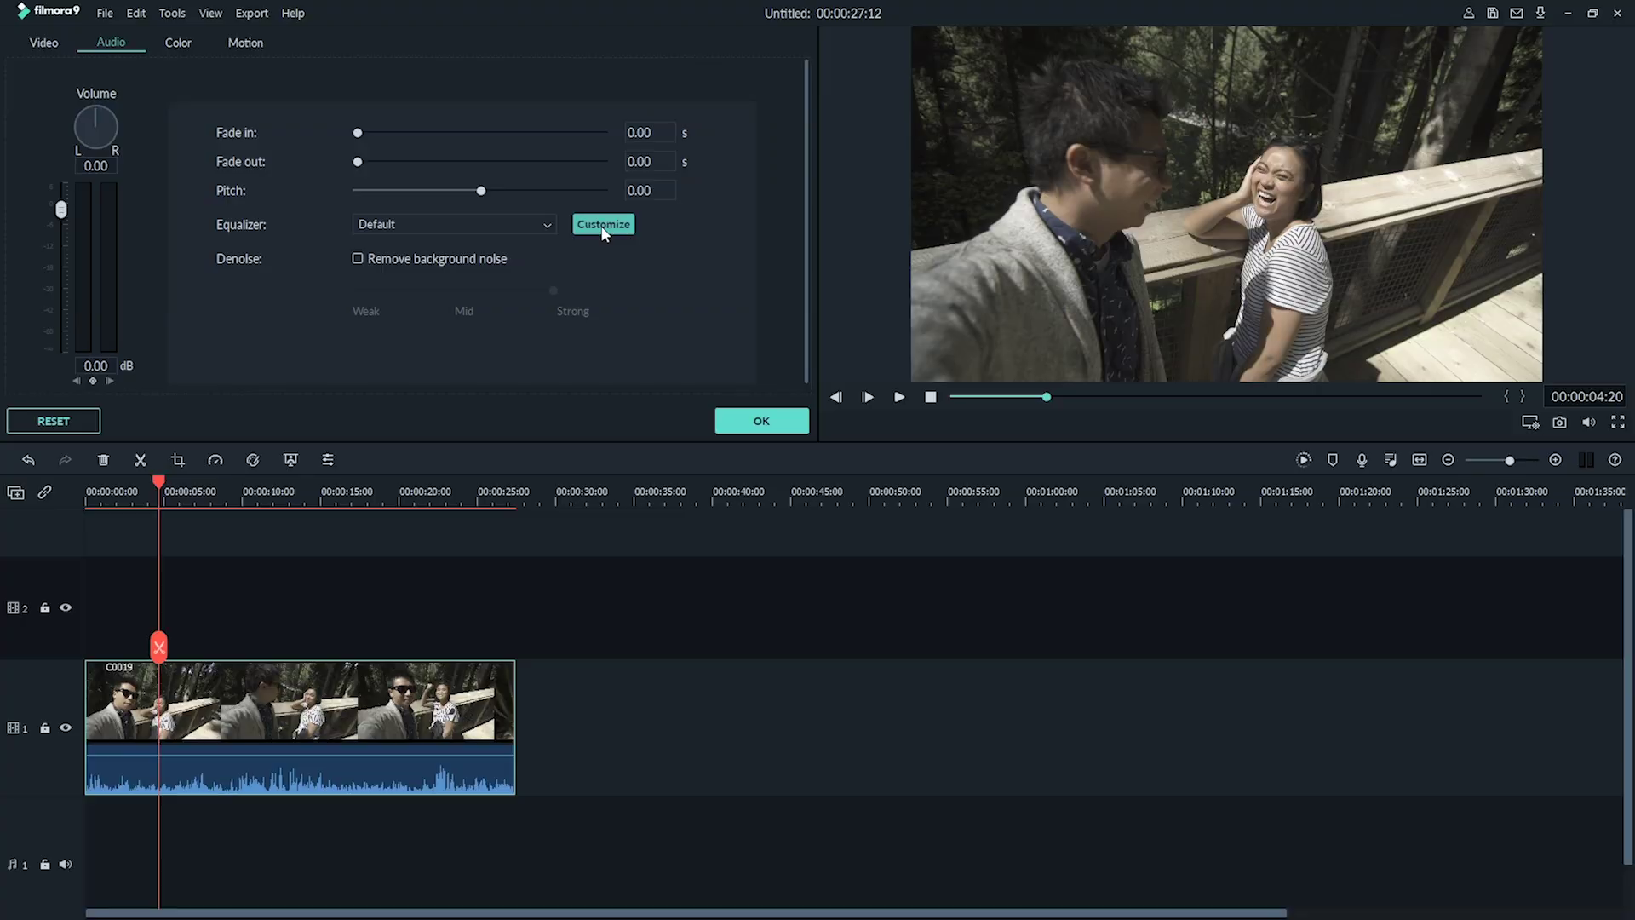
Boost C0019's custom equalizer 31 Hz band to about 16.67 and 63 Hz to about 15.16
left_click(601, 227)
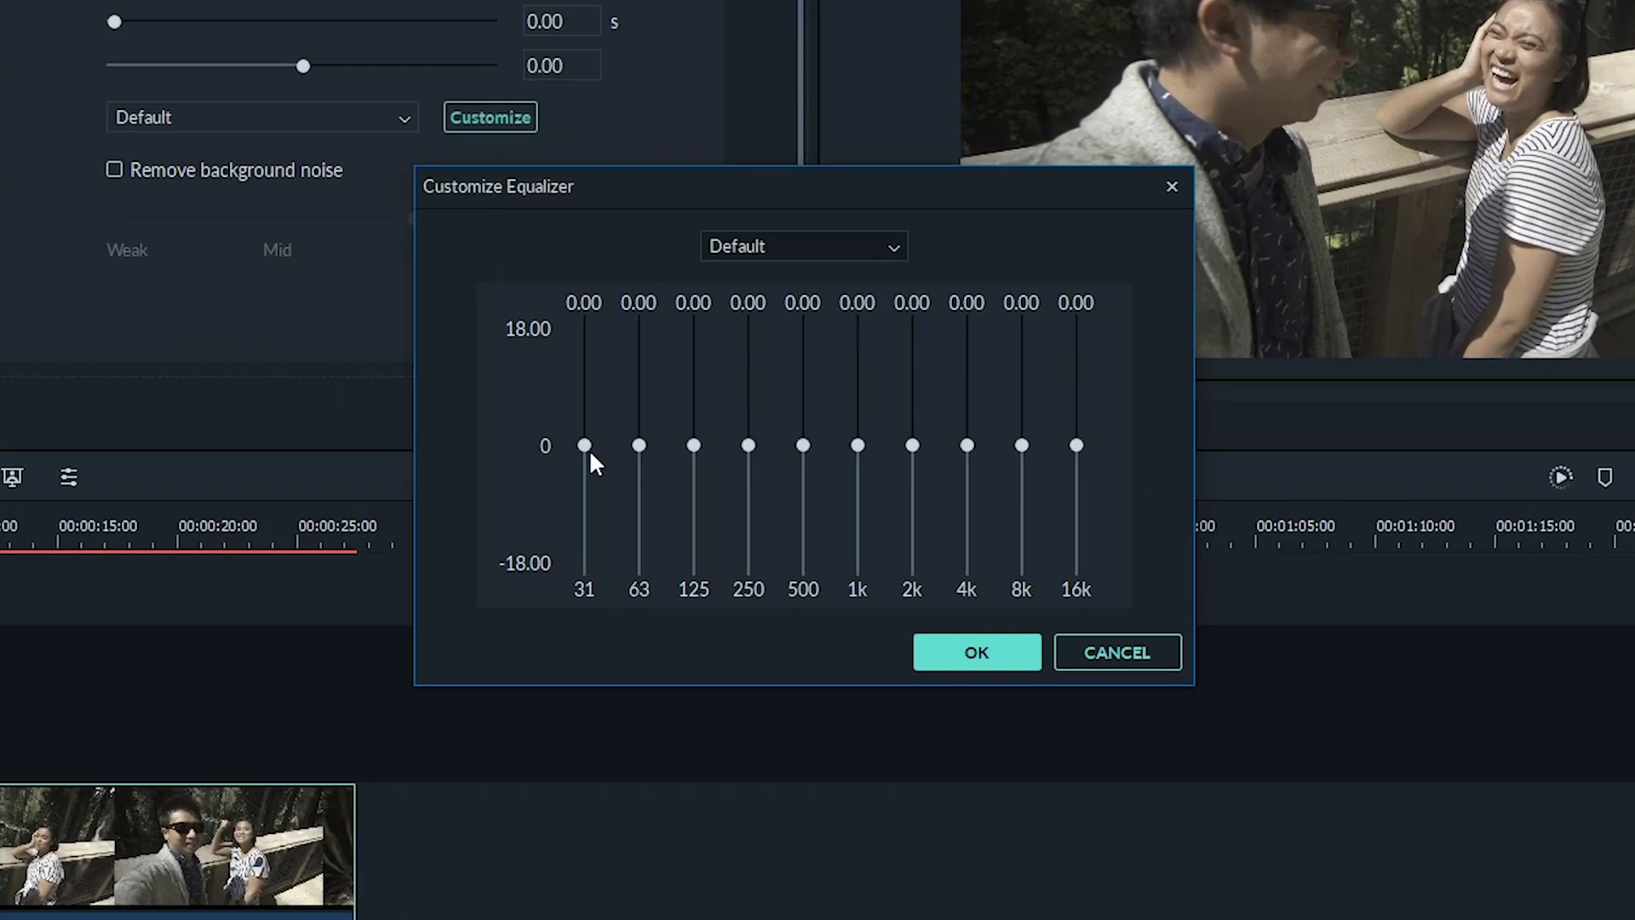
left_click(665, 442)
left_click_drag(510, 405, 502, 311)
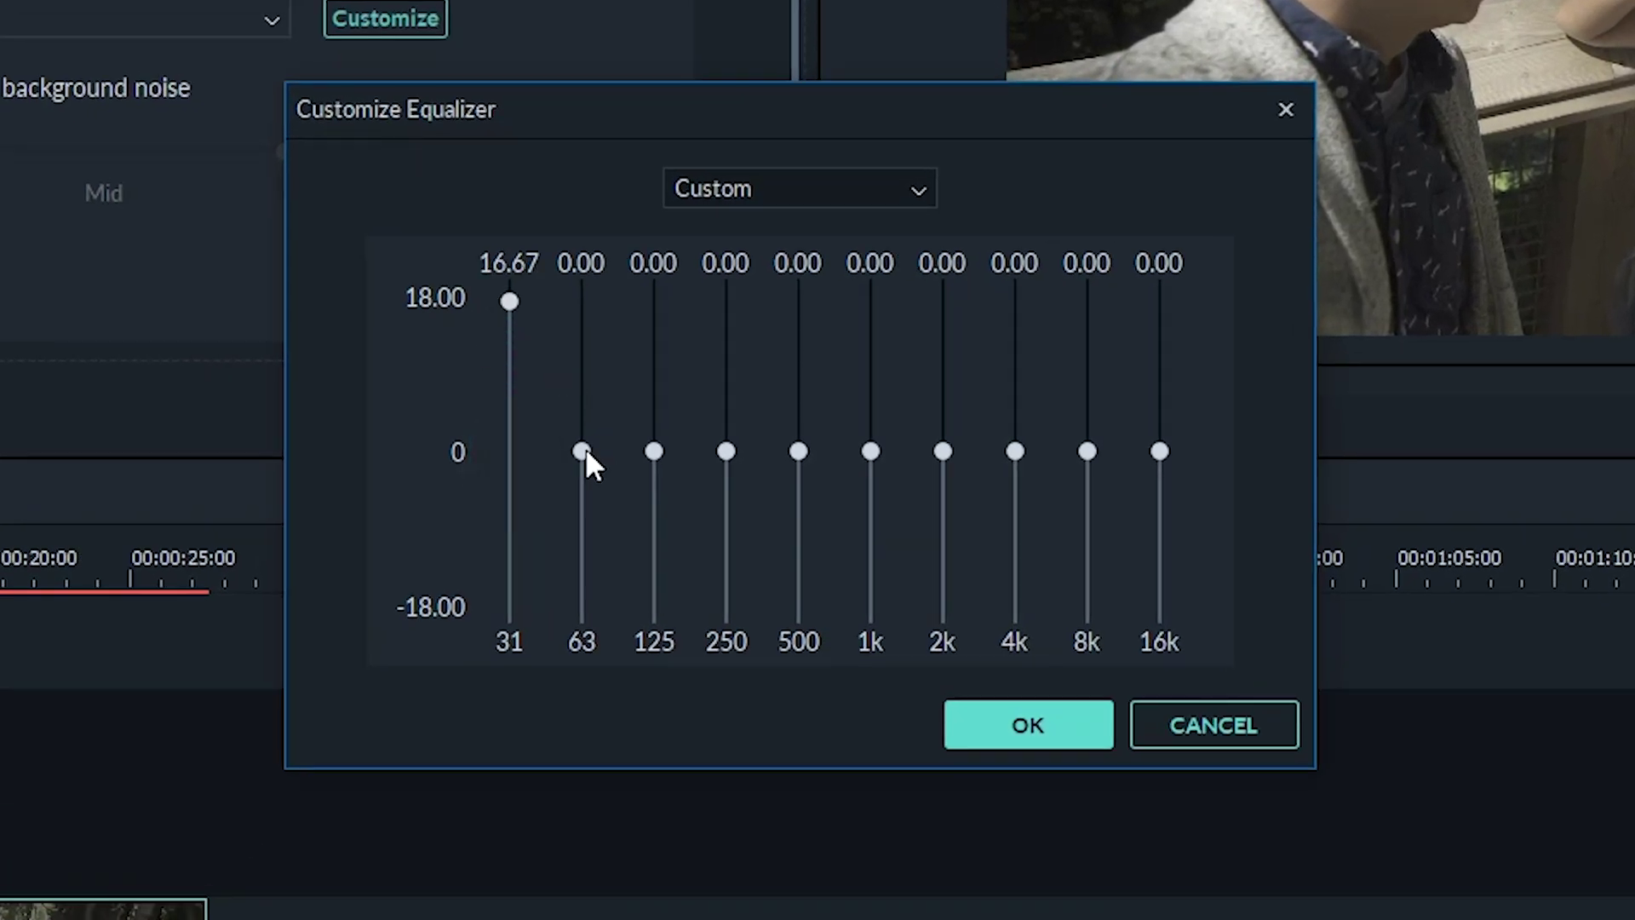
left_click_drag(585, 452, 584, 316)
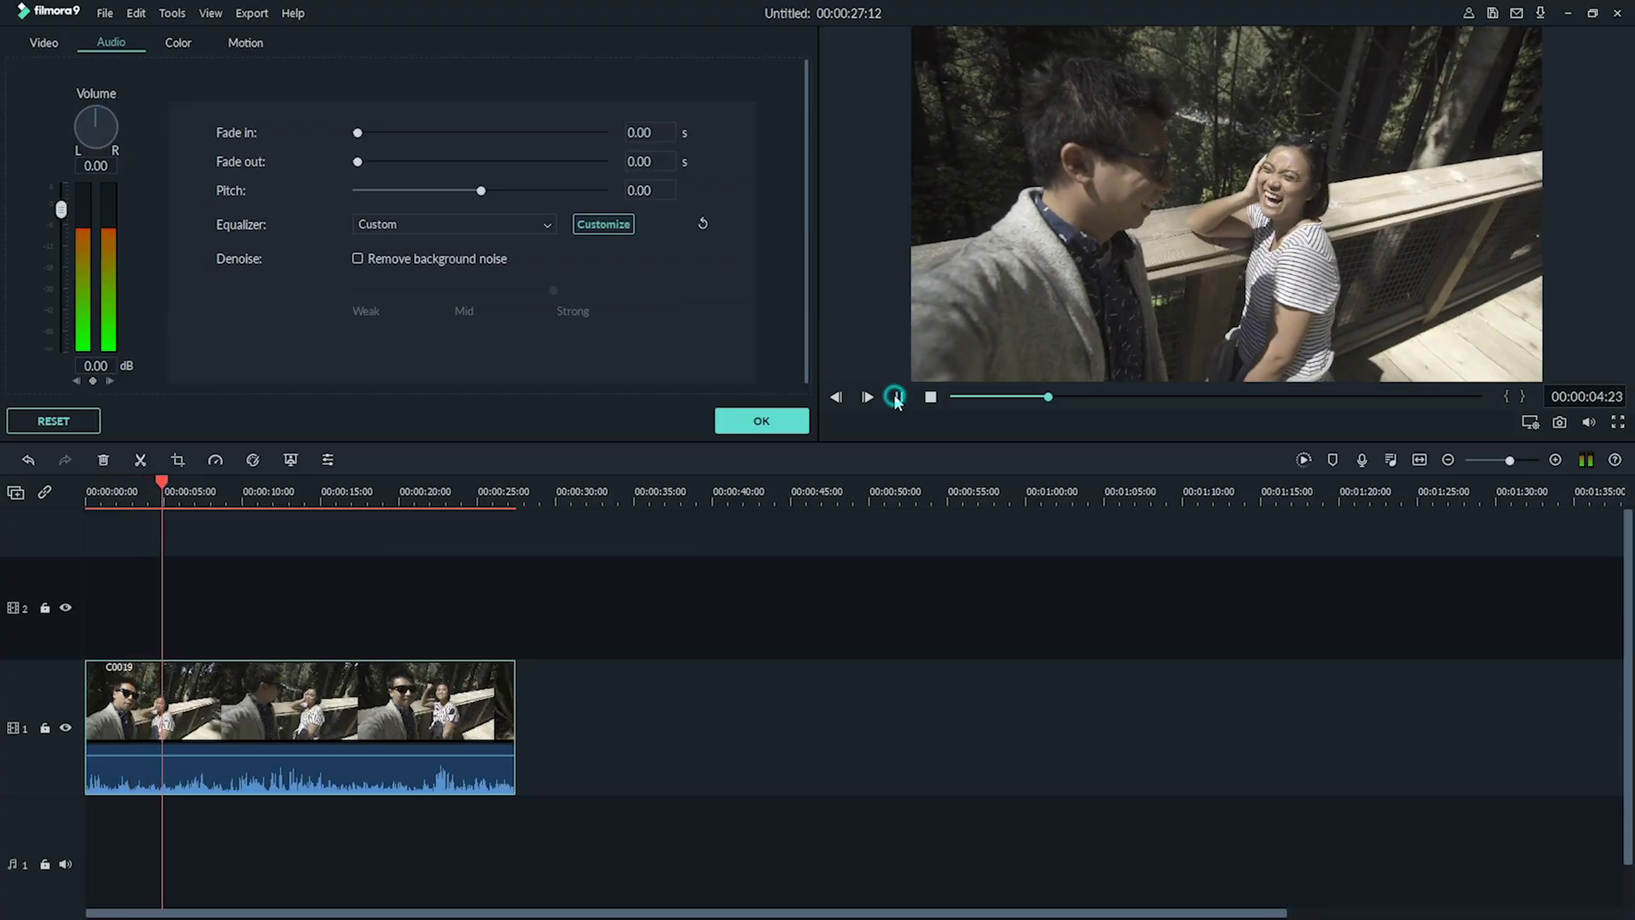
Pause the preview, raise the 1k band to 9.66, lift 2k and 4k, and nudge 16k up
left_click(895, 397)
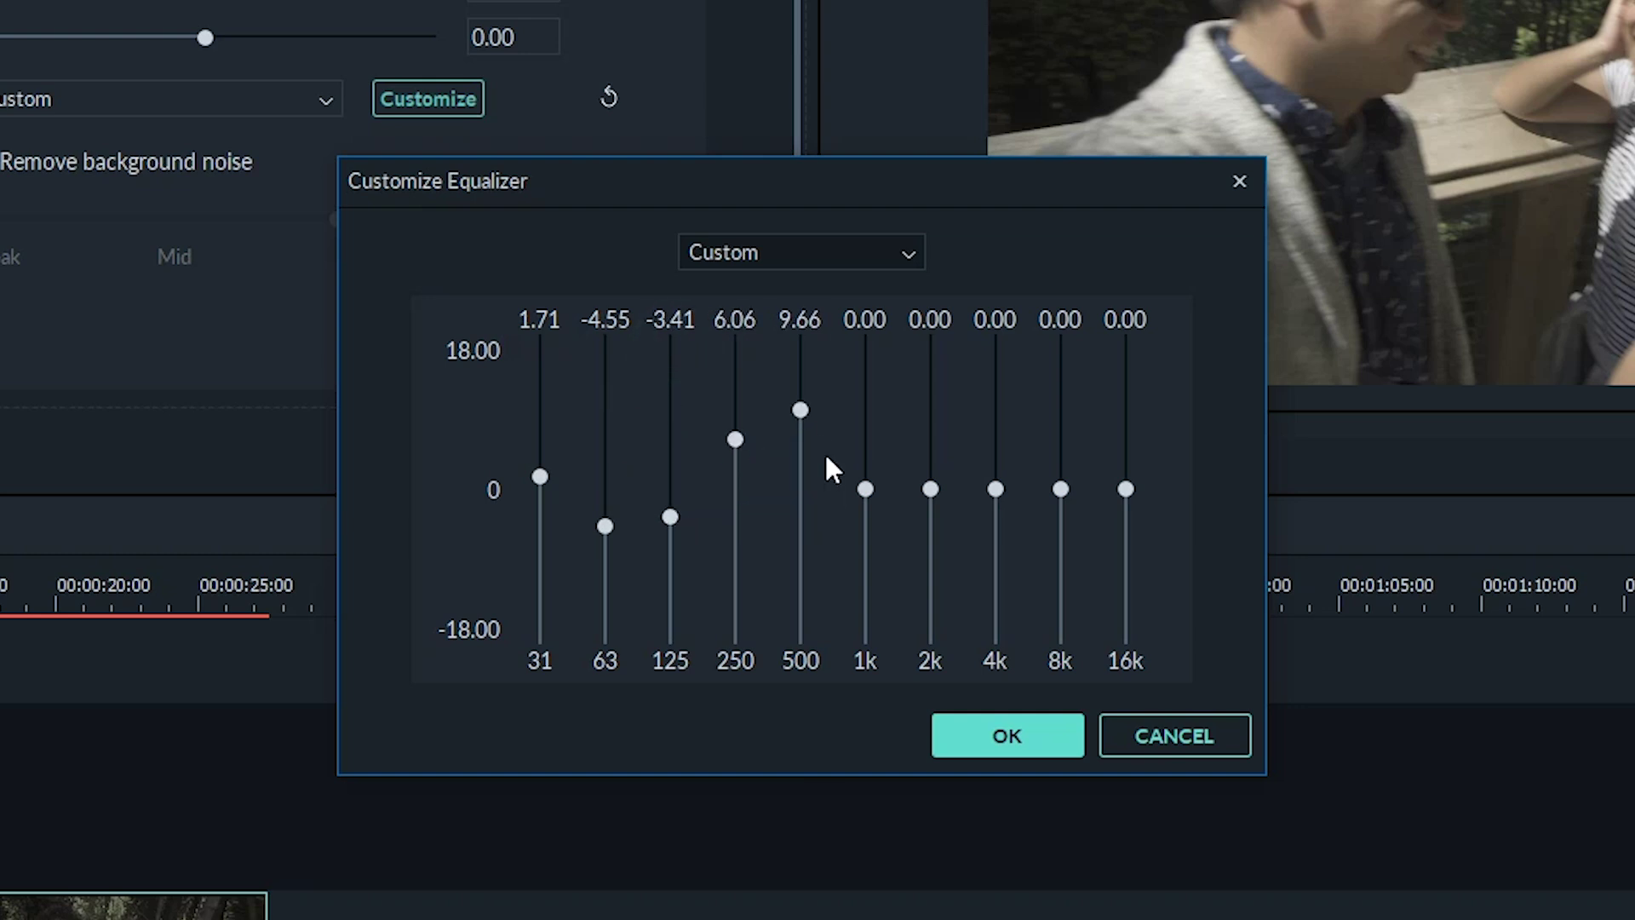
left_click_drag(865, 492, 863, 410)
left_click_drag(930, 489, 928, 432)
left_click_drag(996, 489, 996, 444)
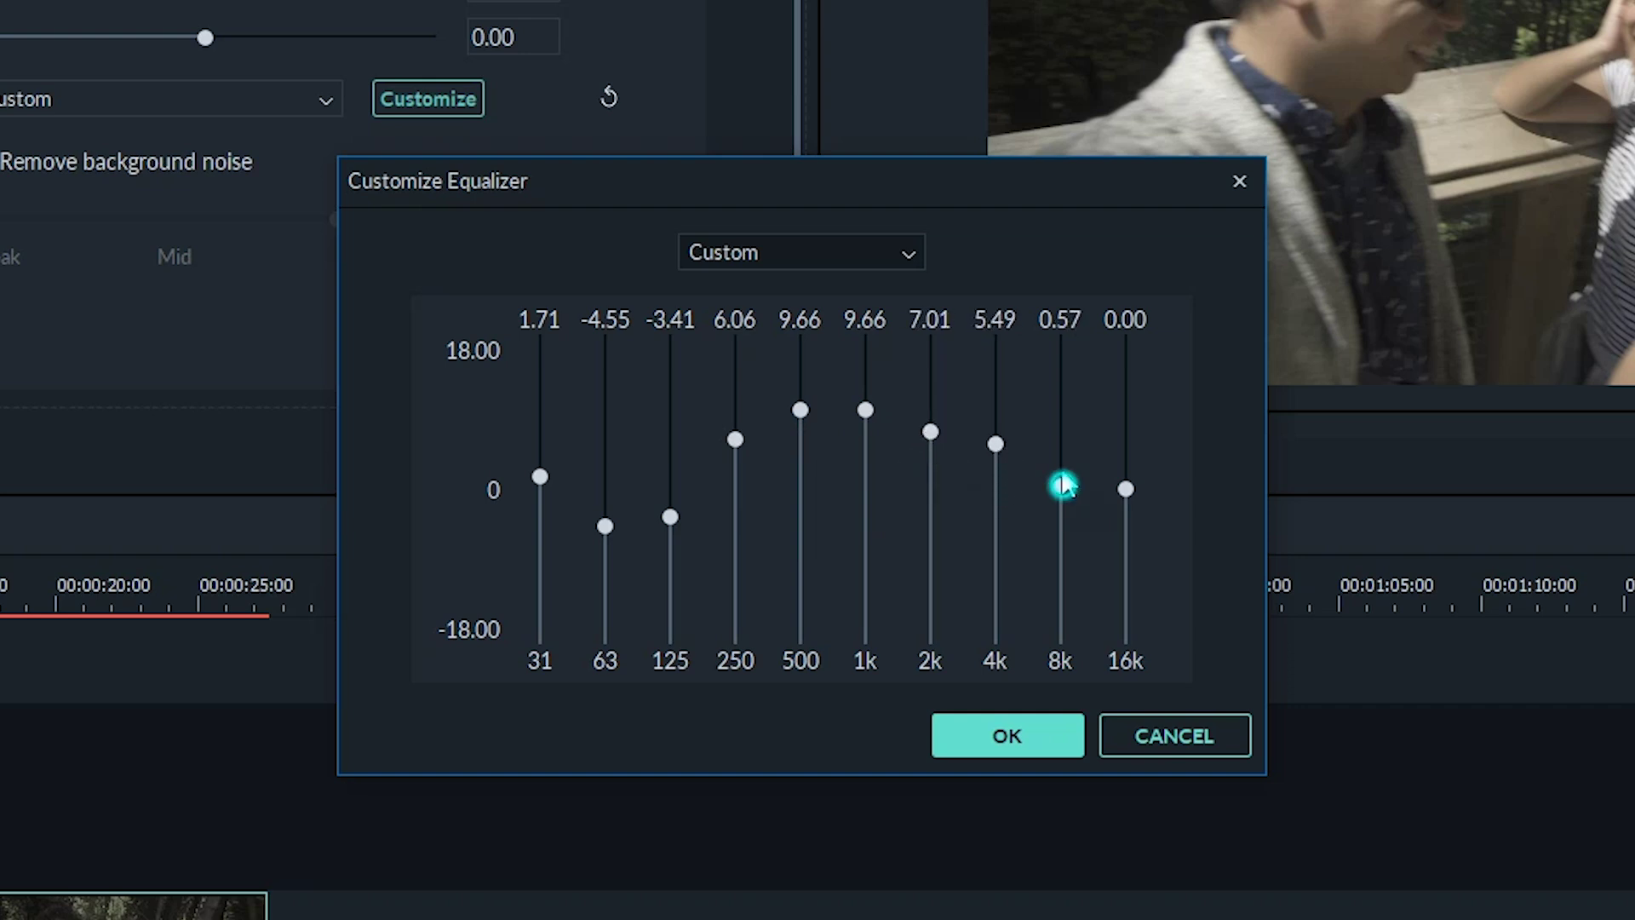
left_click_drag(1108, 361, 1092, 352)
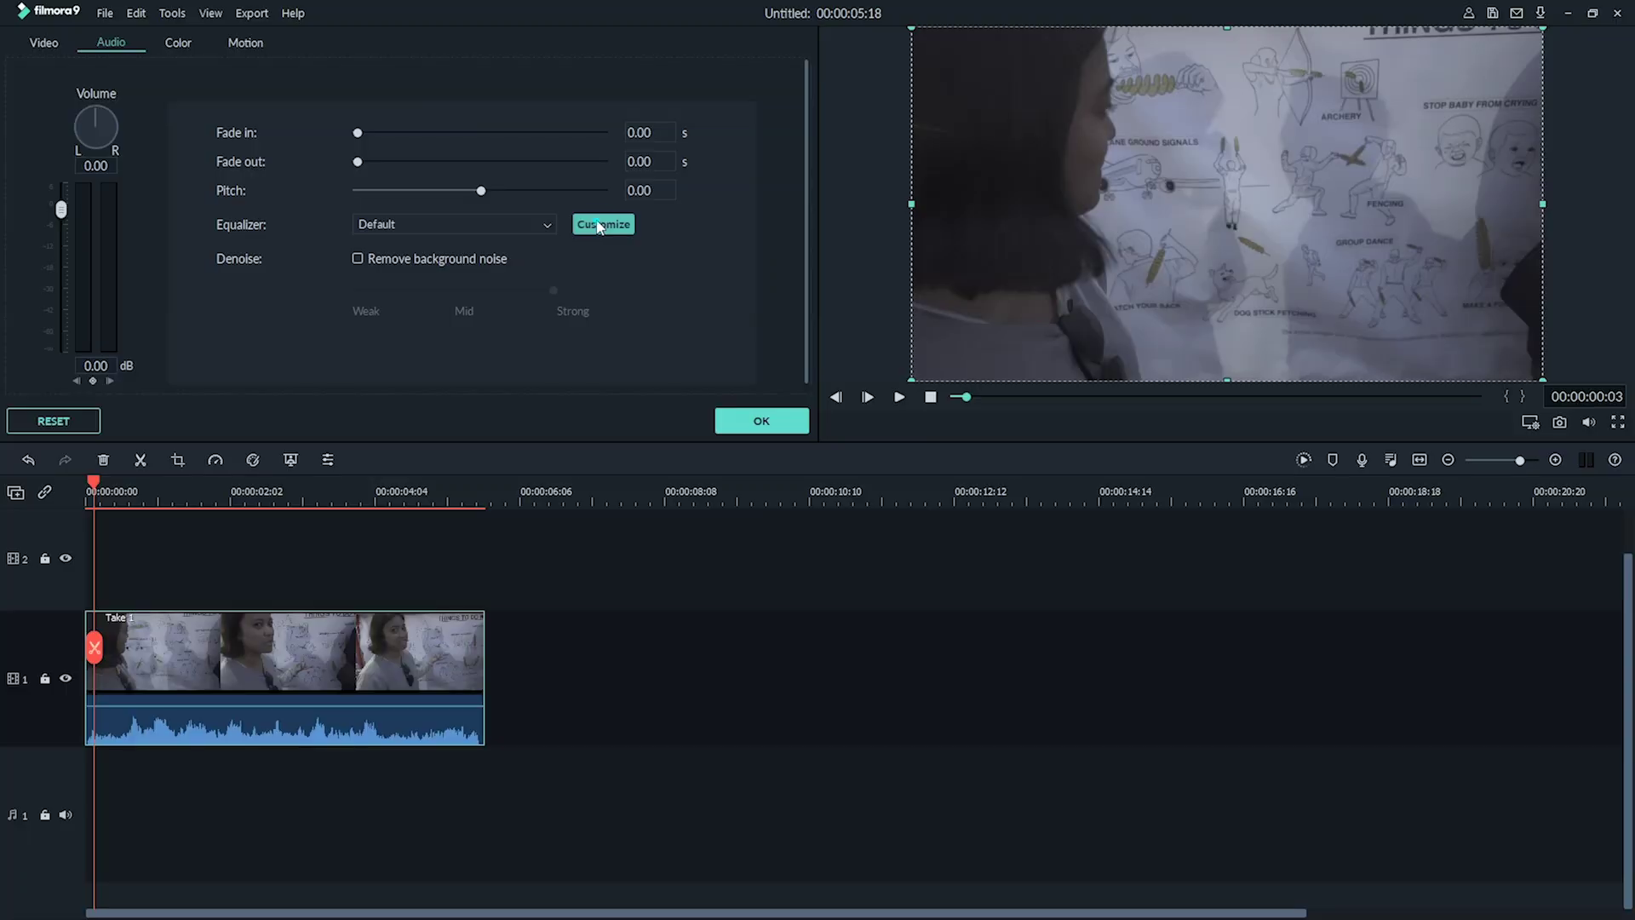
Cut the poster-scene clip's 31 Hz equalizer band to -18 and confirm
left_click(599, 226)
left_click_drag(663, 438, 671, 521)
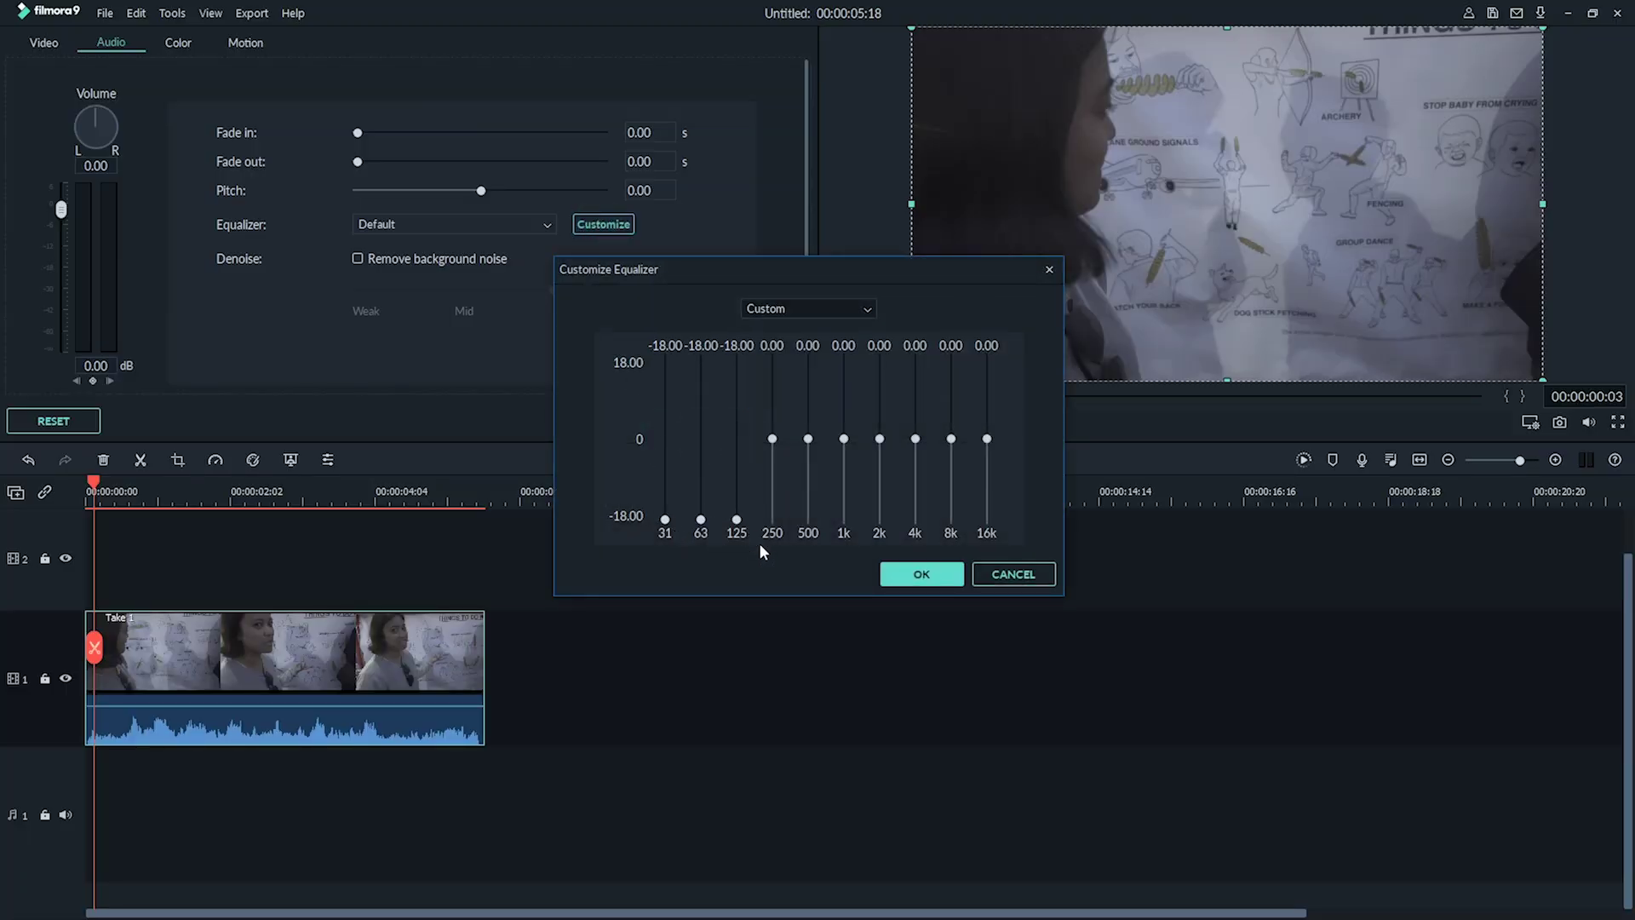
left_click(921, 574)
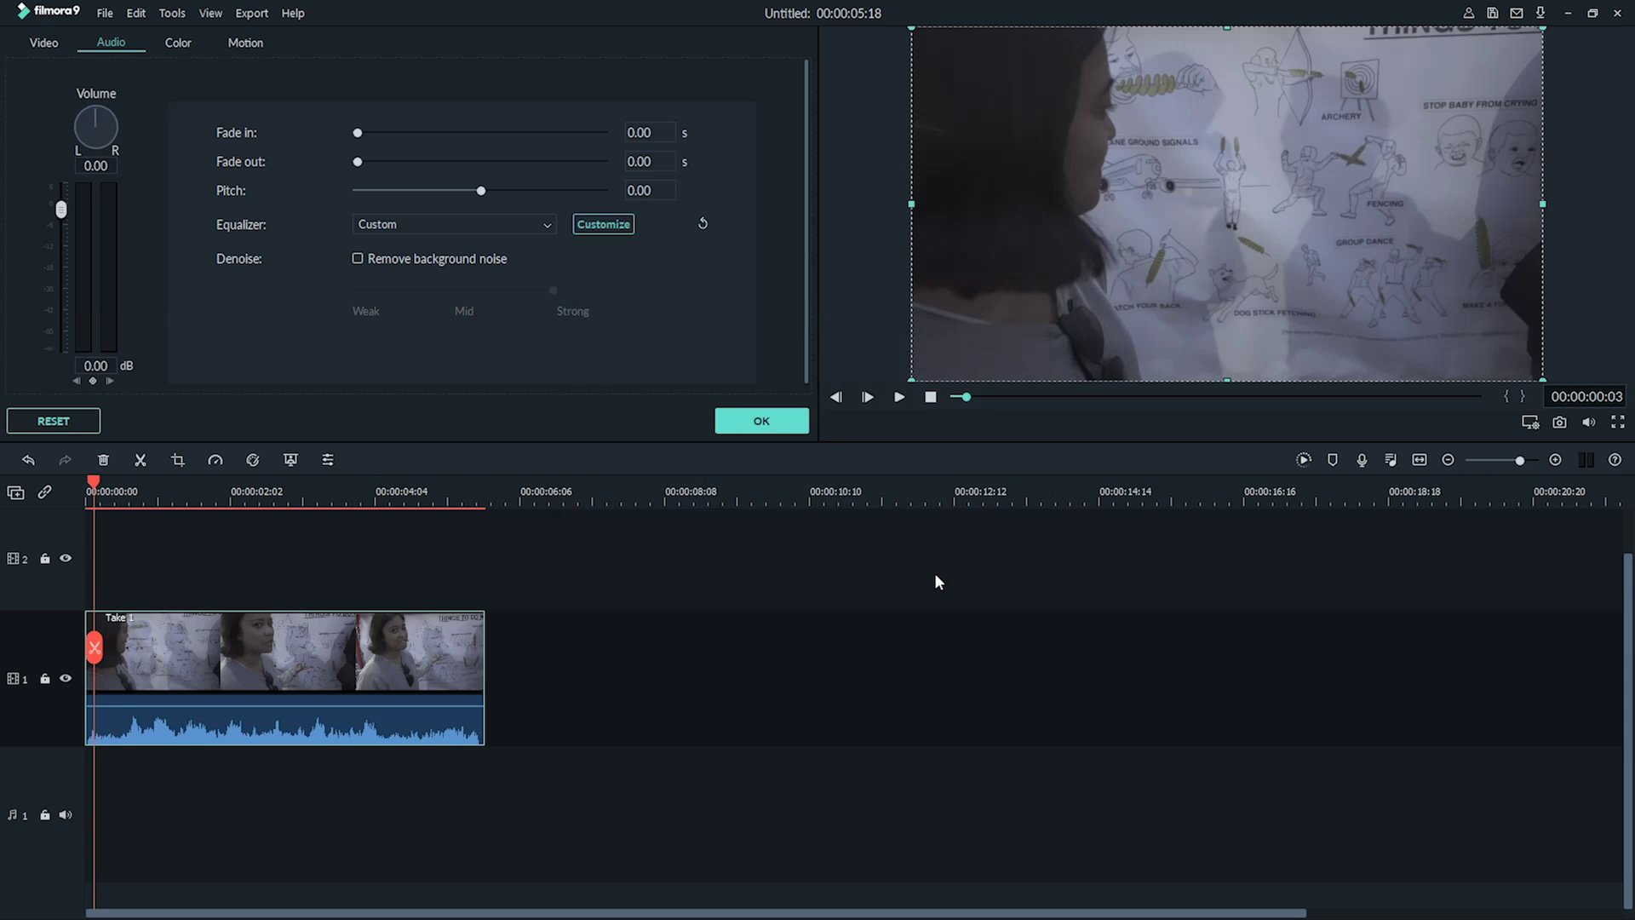
After a test playback, revise the curve: 31 Hz–1k down to about -5 to -8, 2k–16k up about 4.5
key("space")
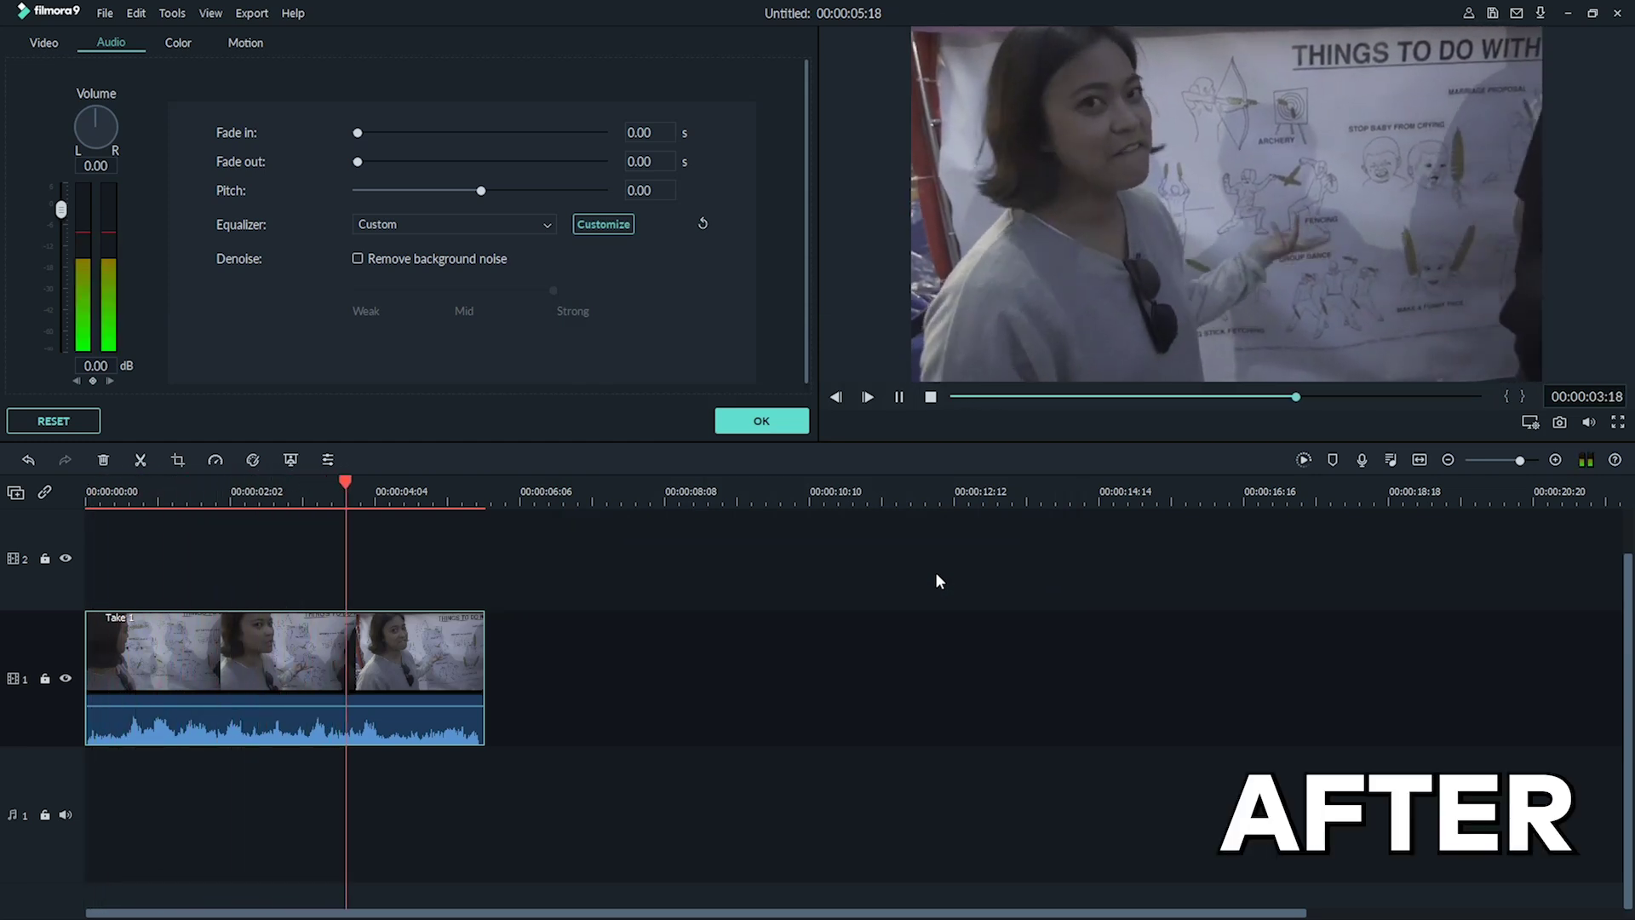
key("space")
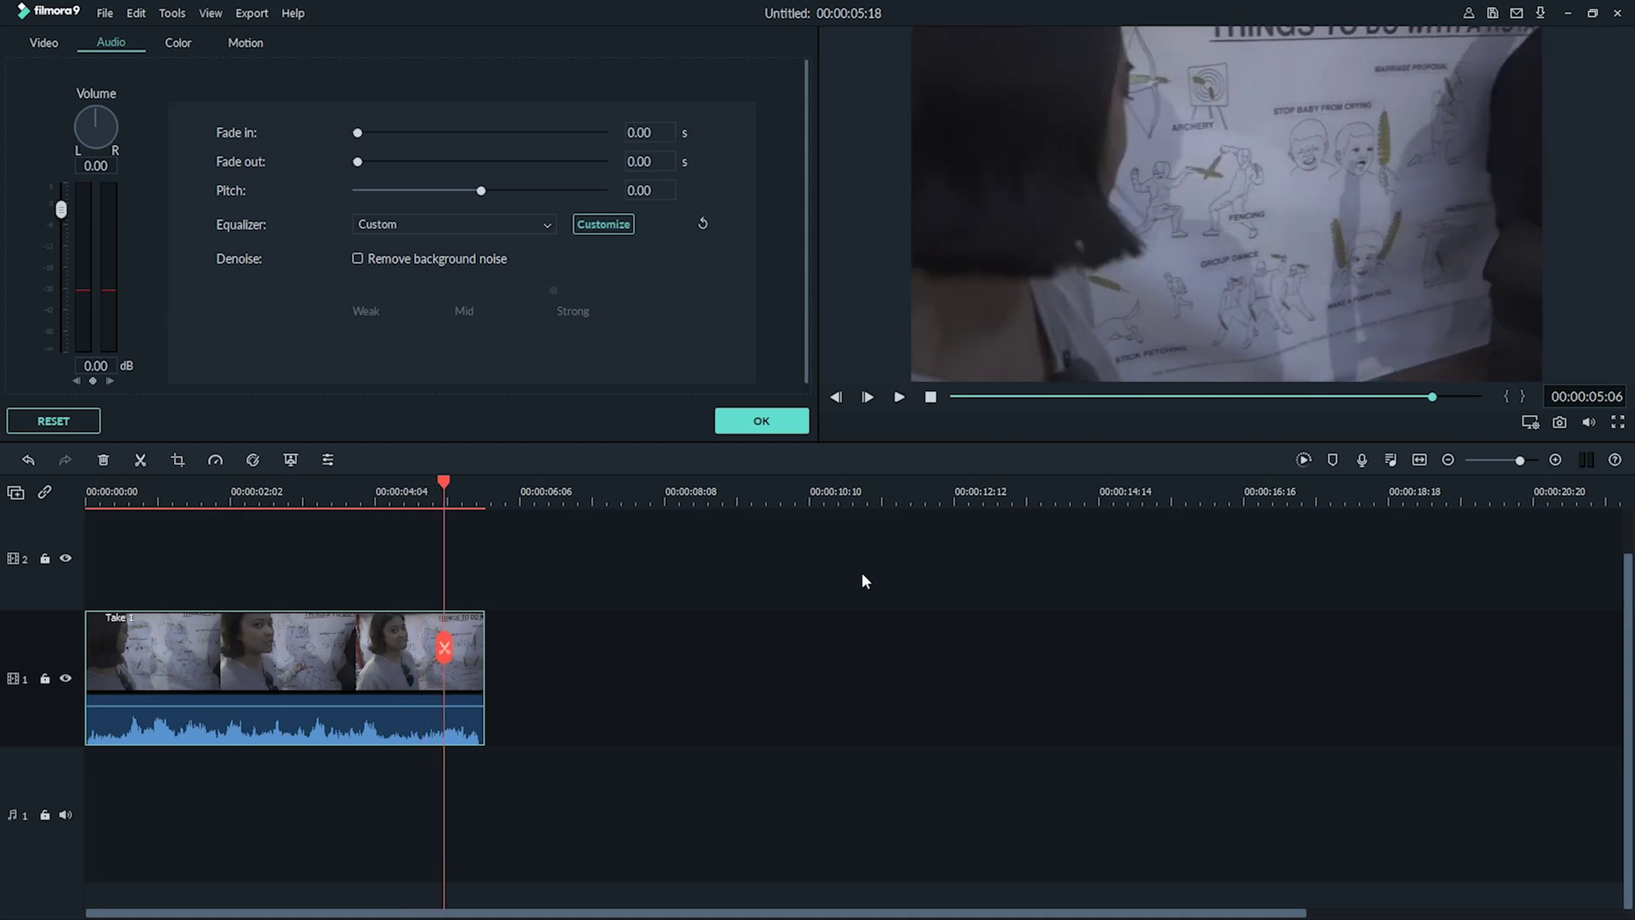
left_click(596, 226)
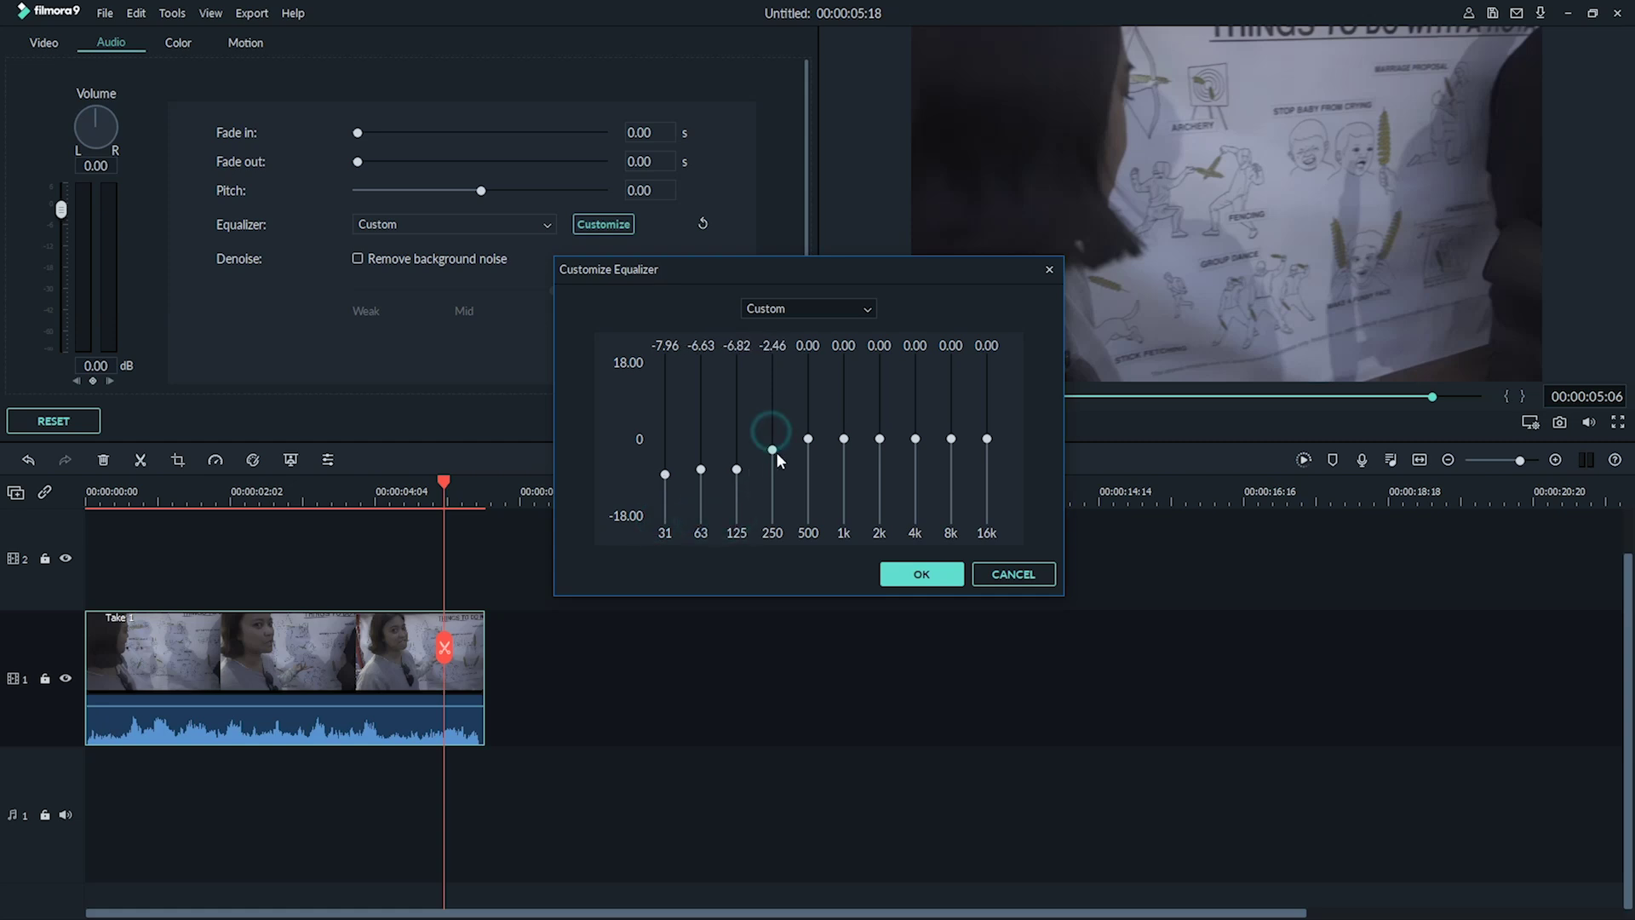
left_click(919, 576)
Replay the equalized clip from the start, then enable Remove background noise on the observation-deck clip
left_click(87, 498)
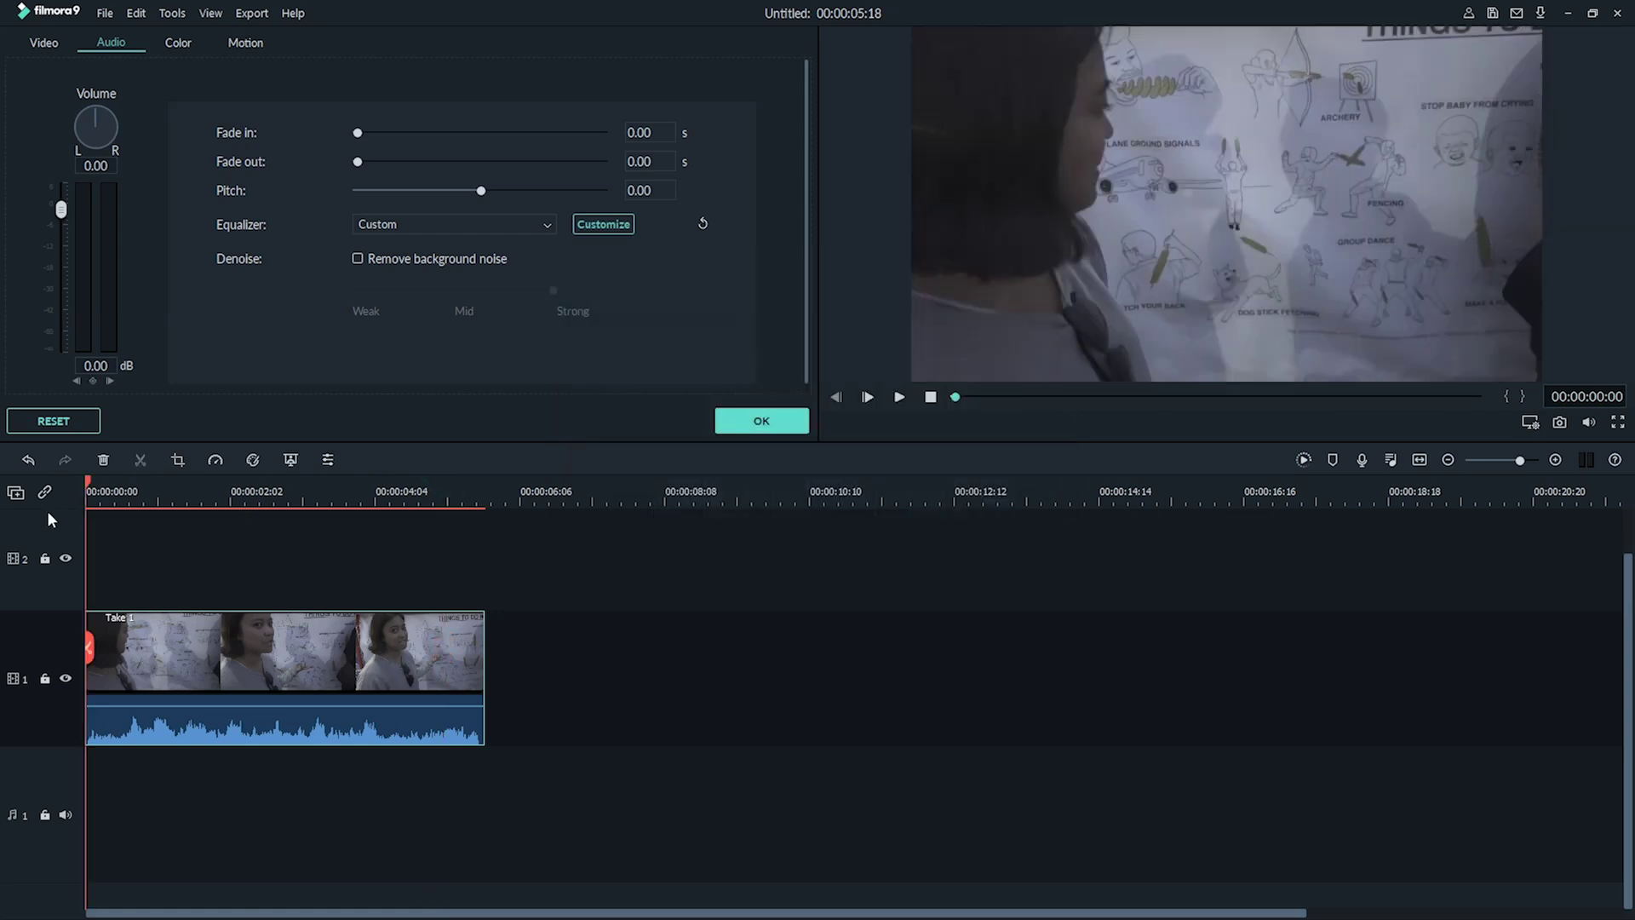
key("space")
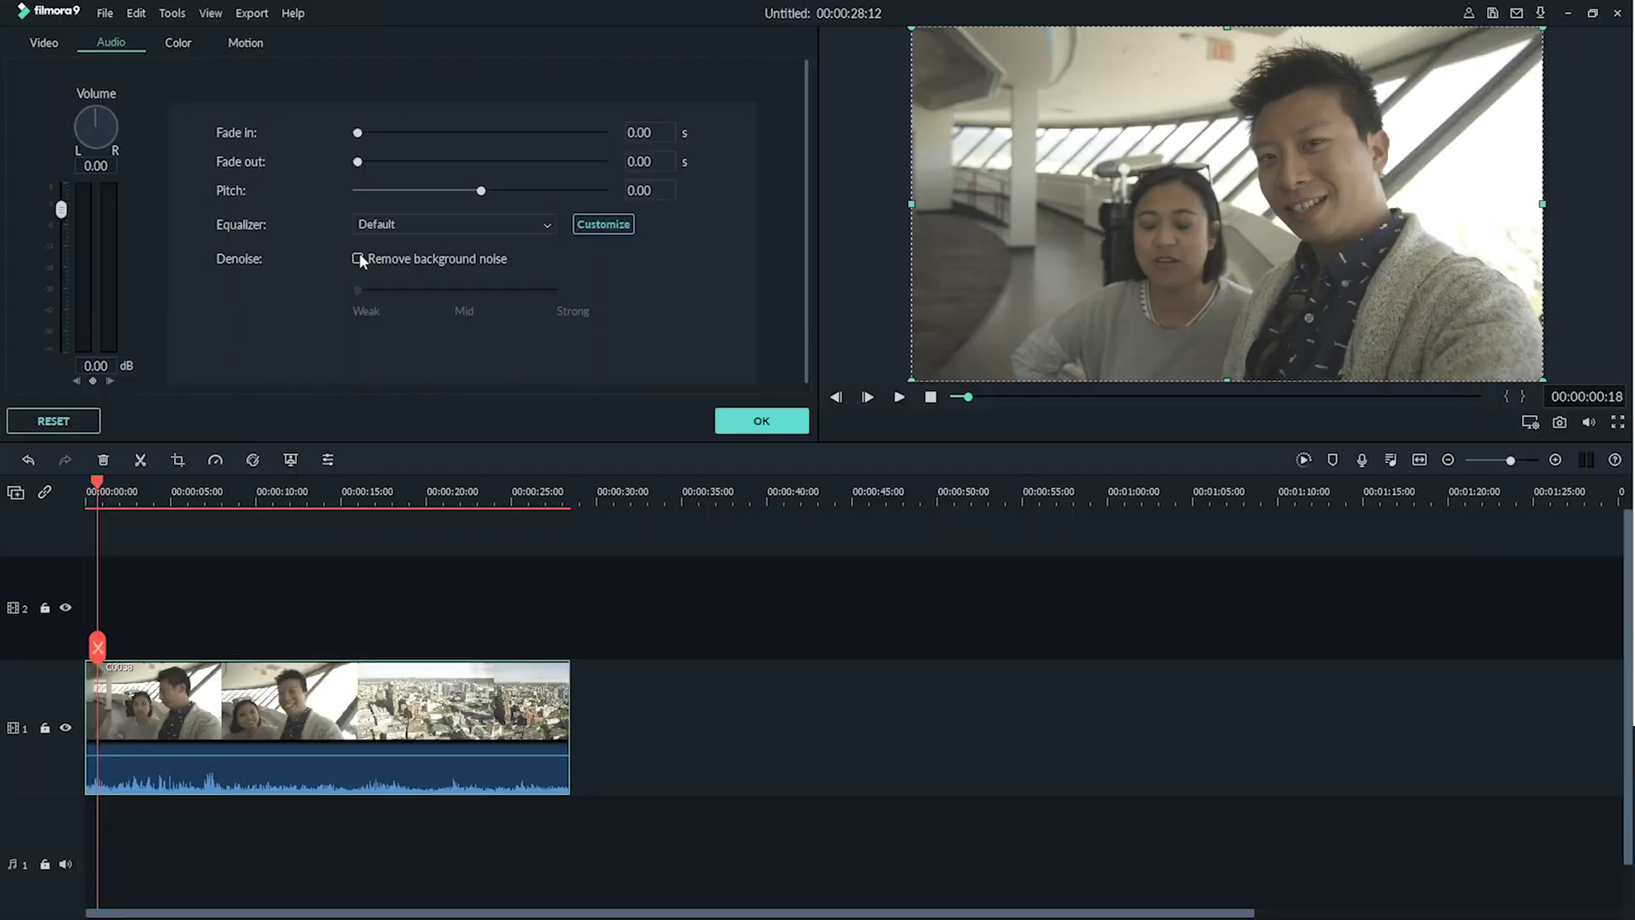
left_click(357, 259)
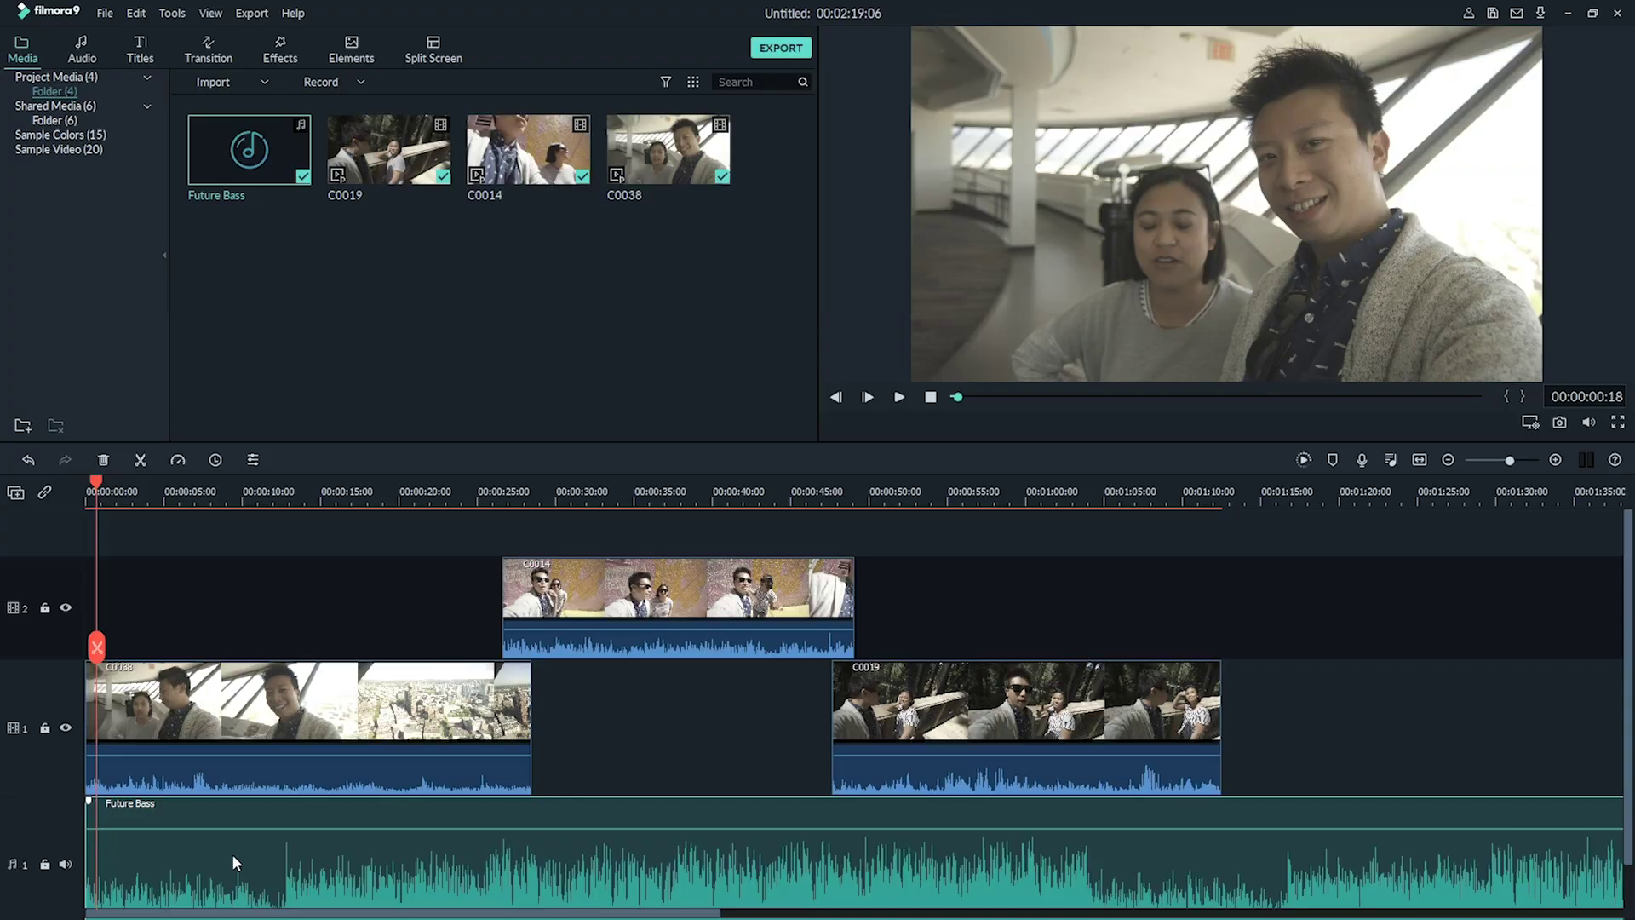
Lower the Future Bass track's 31, 63 and 125 Hz bands to about -12.69, -13.45 and -12.13
double_click(264, 856)
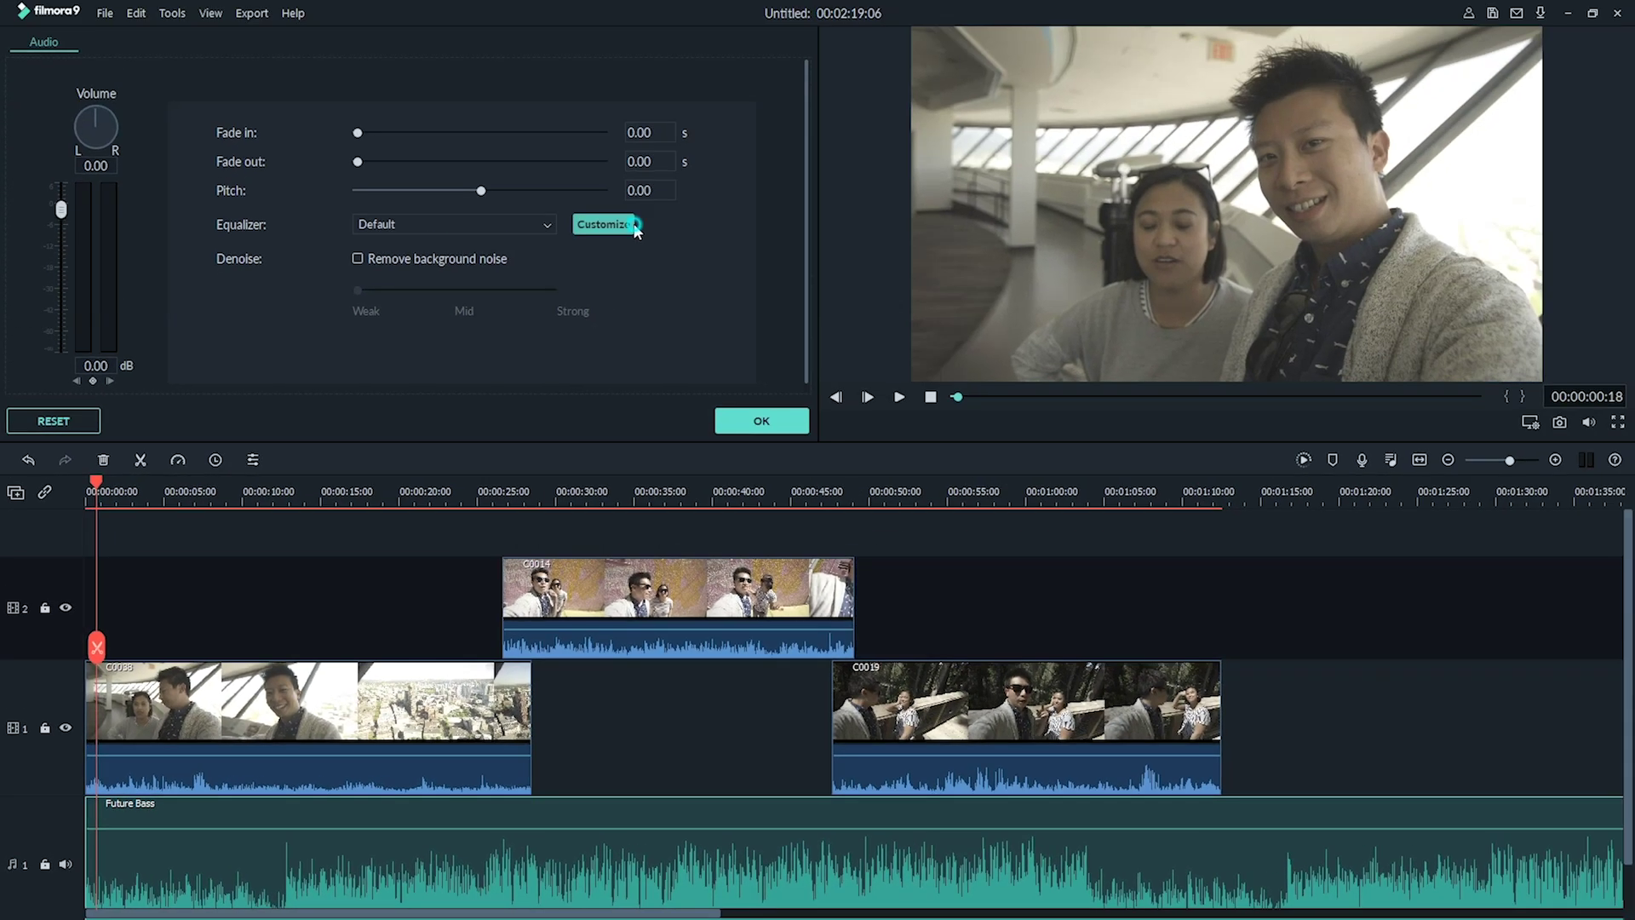
left_click(634, 226)
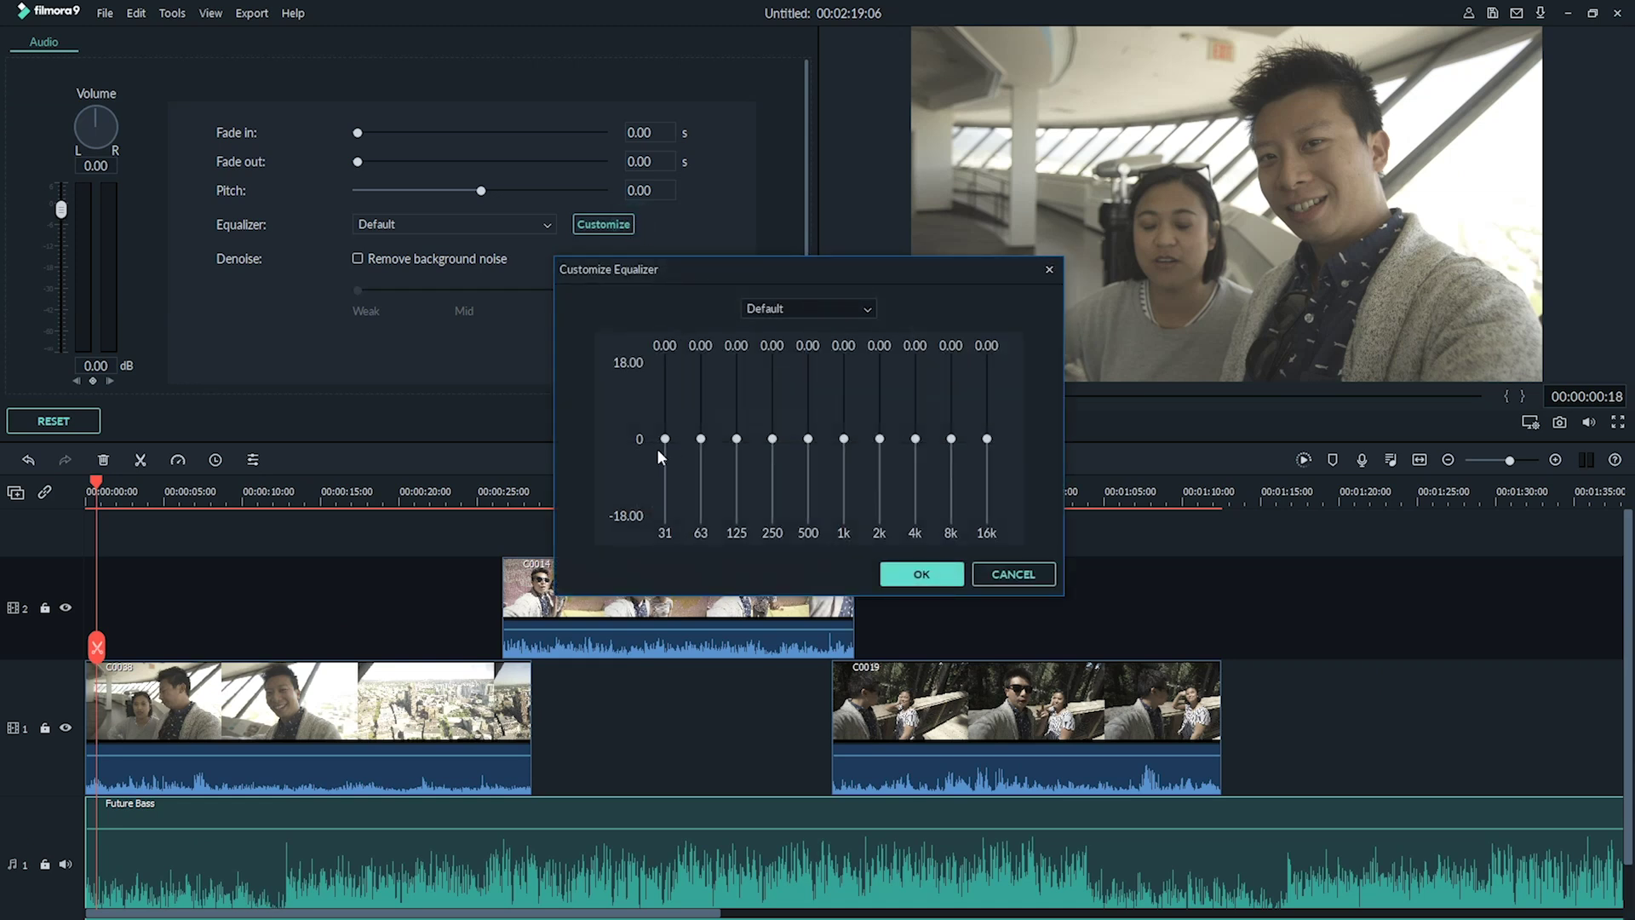
left_click_drag(664, 438, 701, 518)
left_click_drag(736, 439, 668, 502)
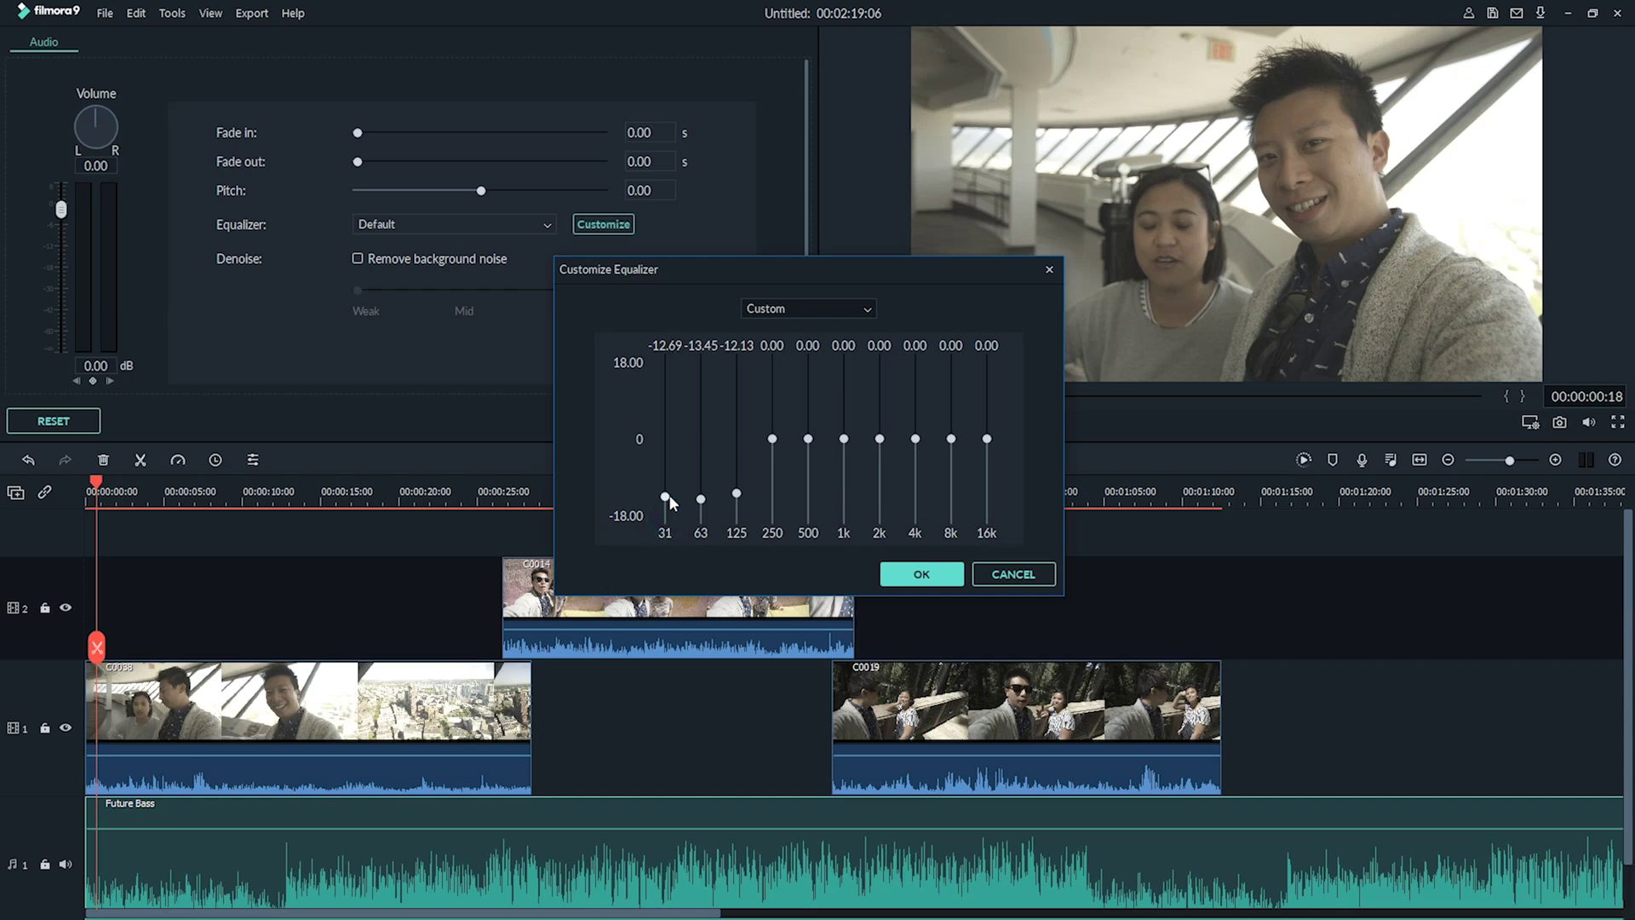